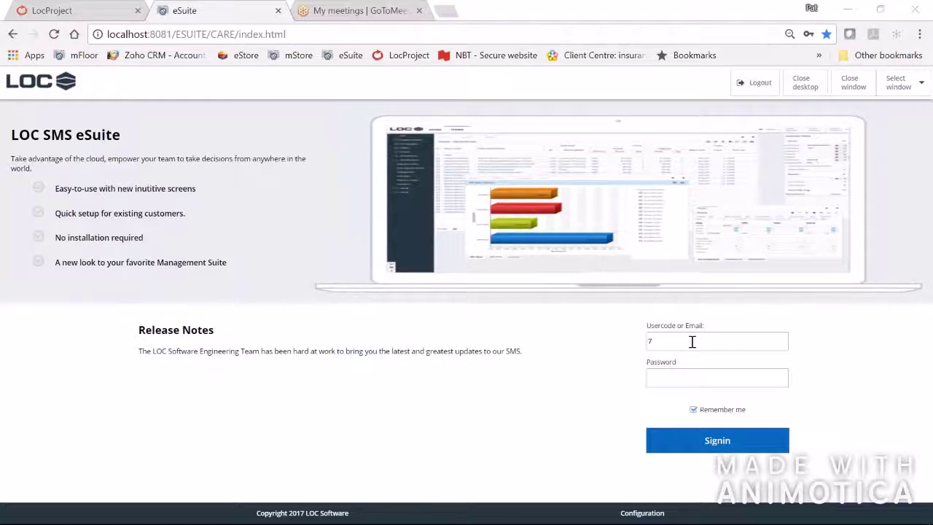
Step: Sign in with the entered credentials and open the Items and Customers desktops
left_click(745, 433)
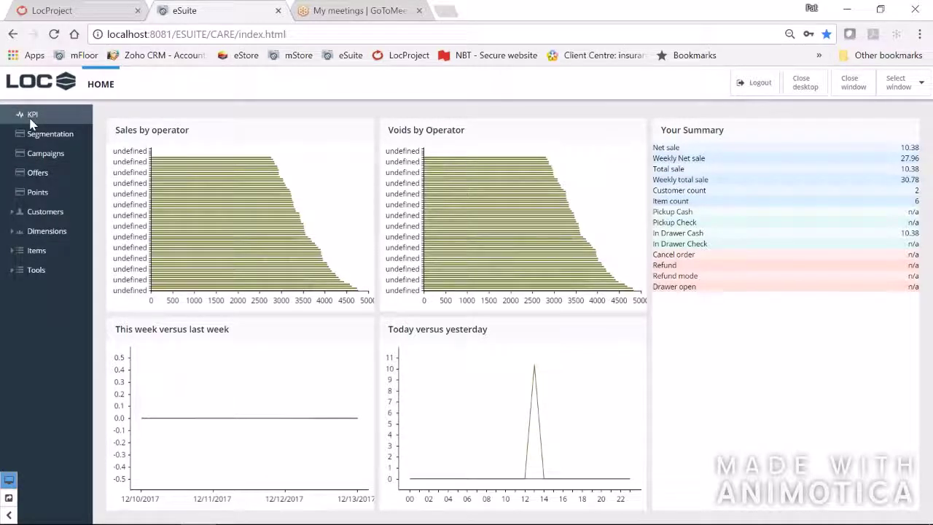
left_click(41, 248)
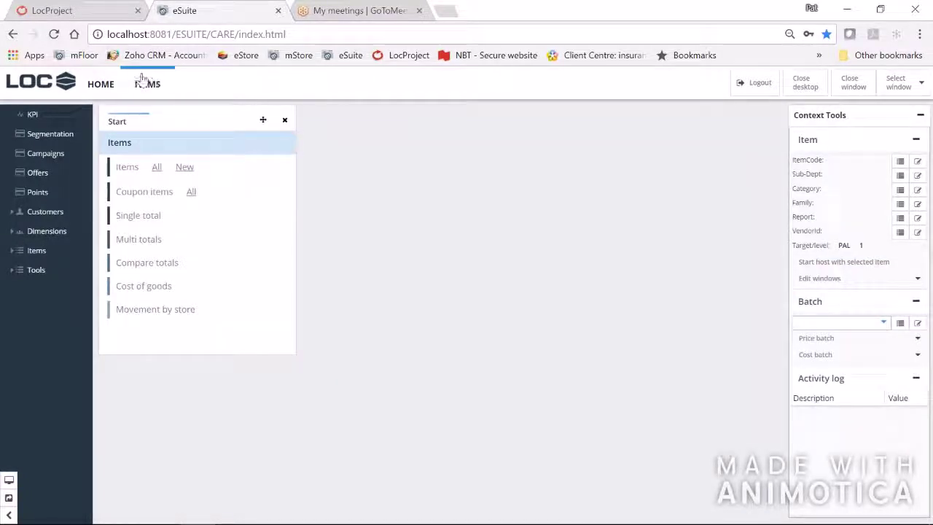
left_click(58, 213)
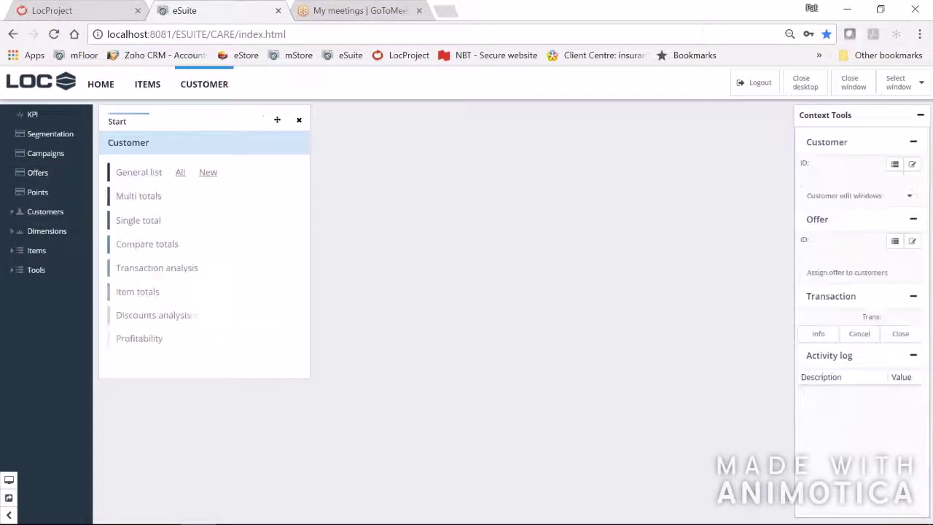
Step: Switch back and forth between the Items and Customer desktops, ending by closing the Customer desktop
left_click(146, 83)
left_click(197, 83)
left_click(153, 84)
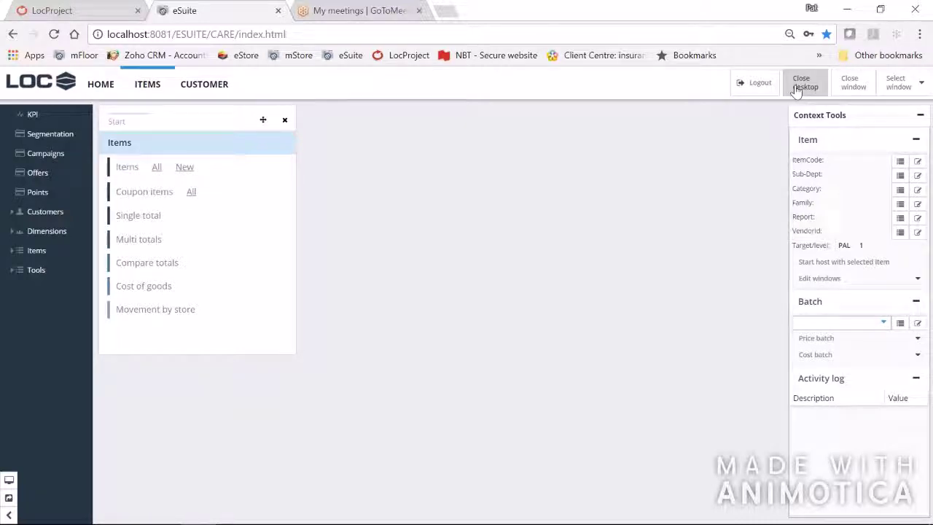
left_click(208, 89)
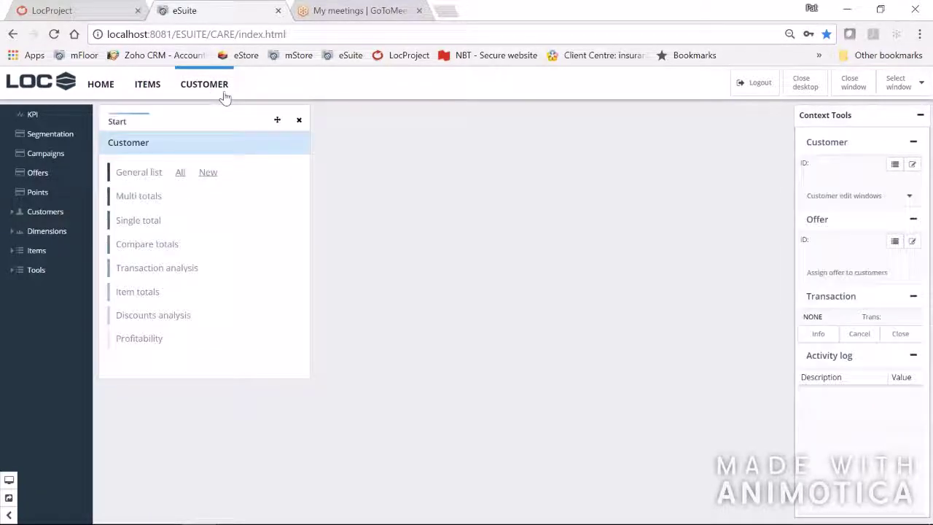
left_click(805, 86)
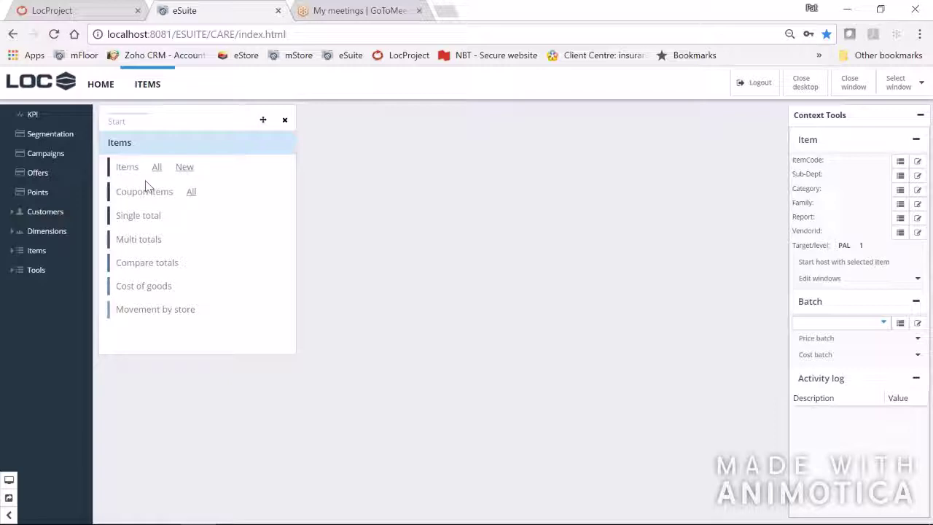
Step: Open the items general list wizard and a second Items start window, switch between them, and close the Items start window
left_click(121, 170)
left_click(37, 252)
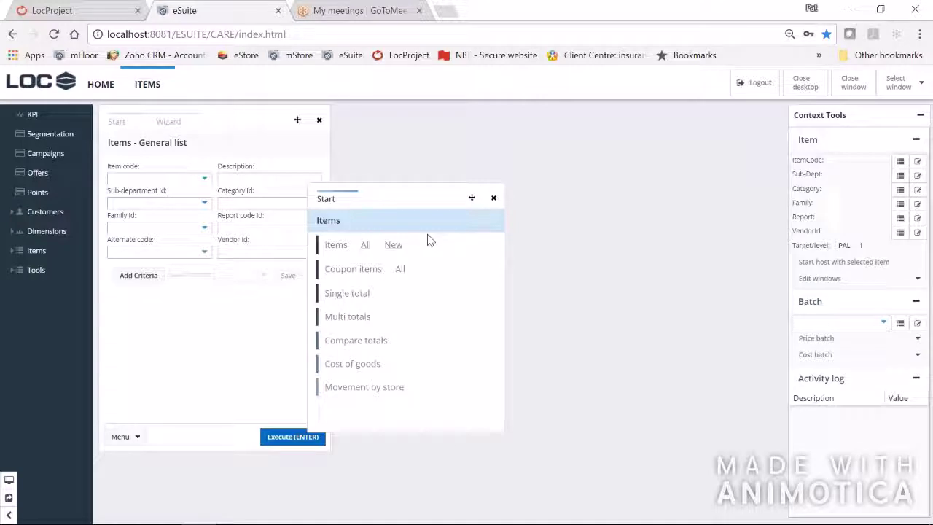
left_click(902, 93)
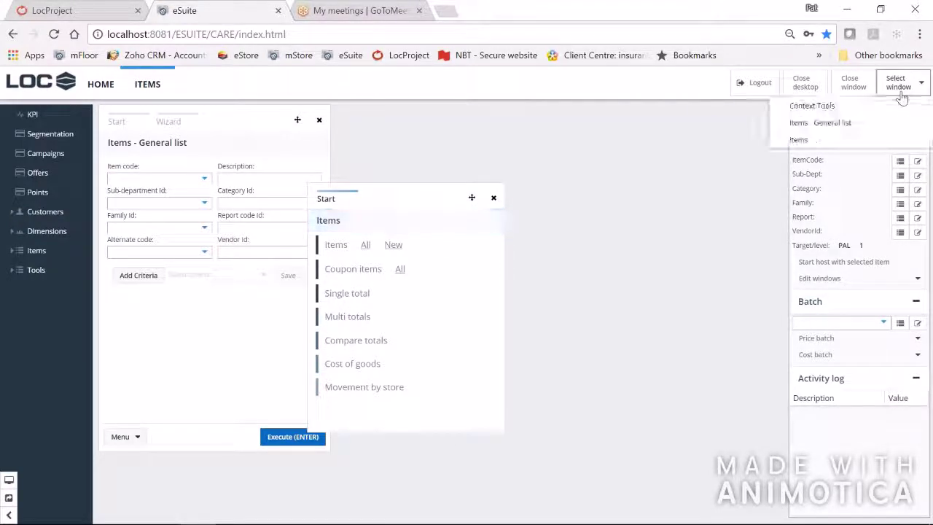
left_click(831, 139)
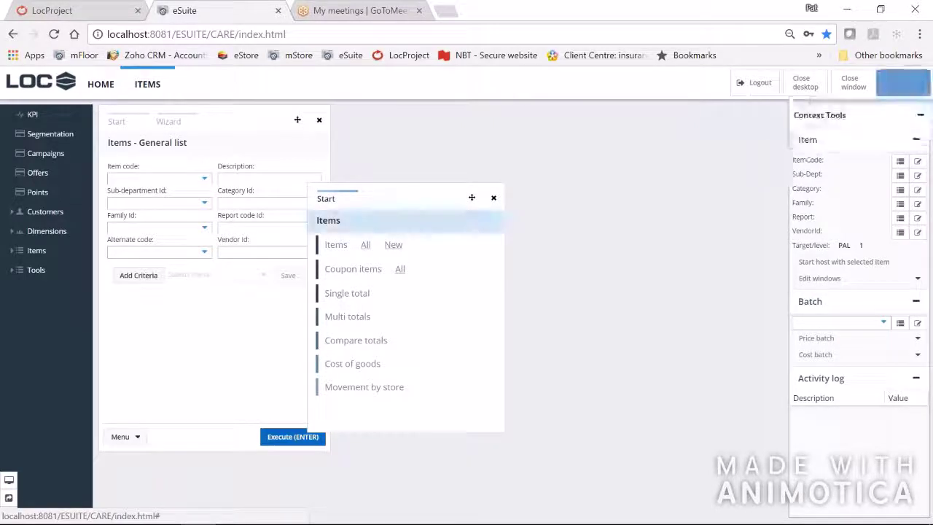
left_click(899, 83)
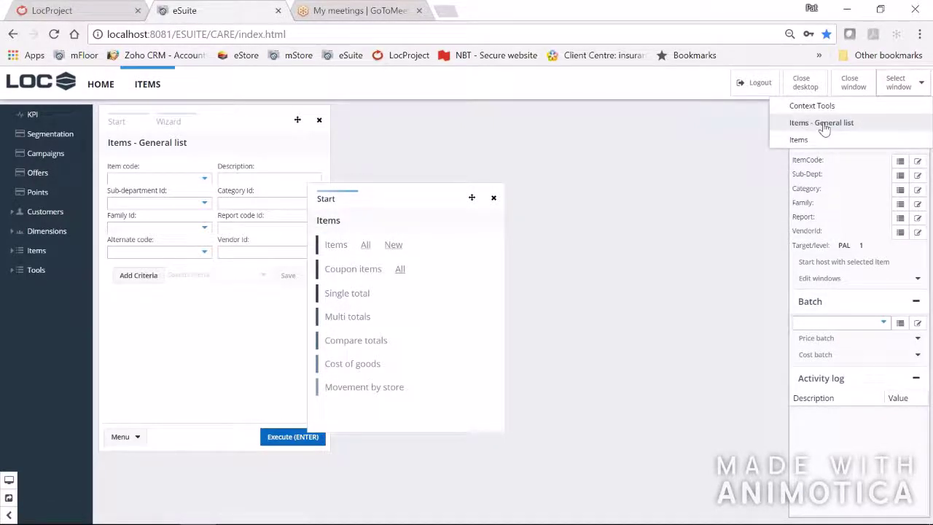
left_click(842, 124)
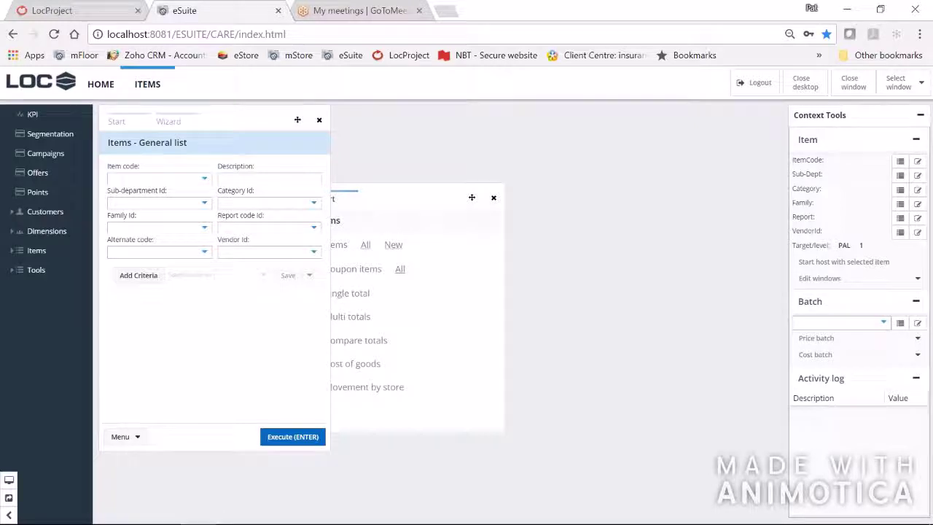
left_click(502, 191)
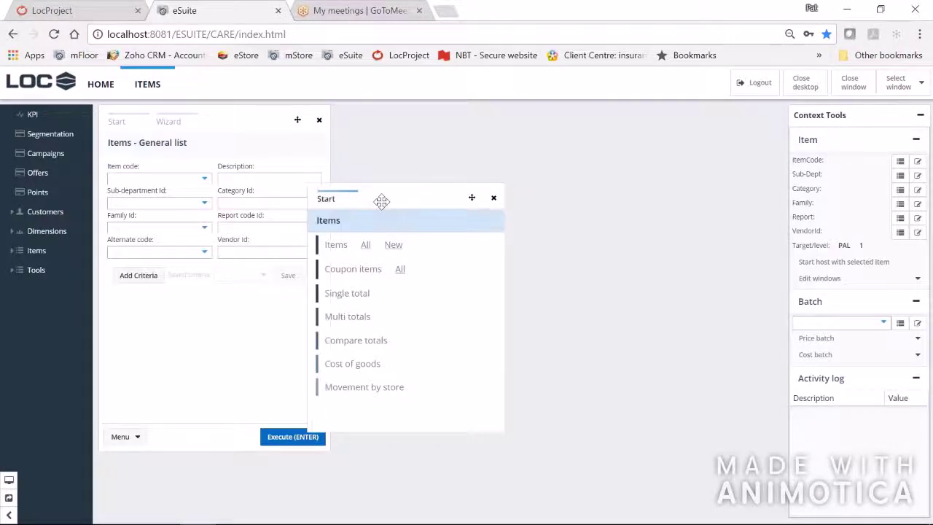
left_click(855, 88)
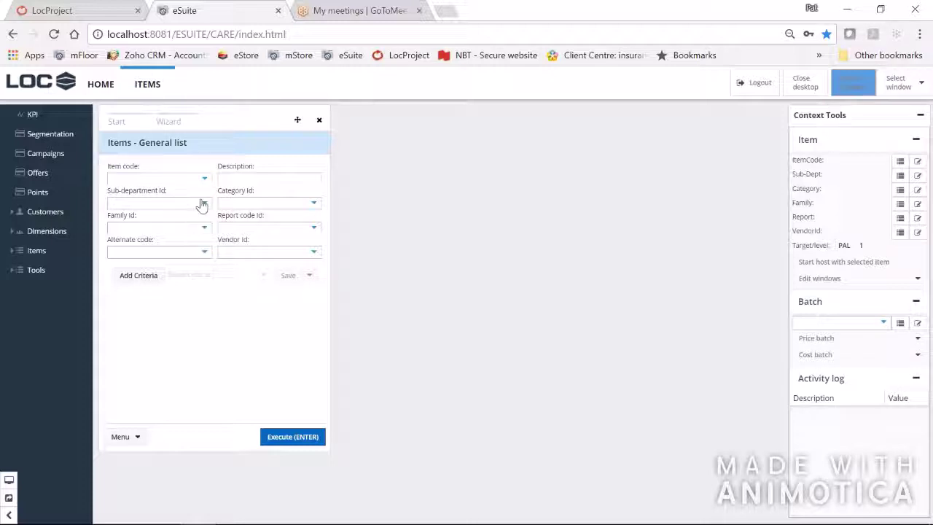
Step: Run the items general list without criteria, select CAKE, and move the list window clear of Context Tools
left_click(290, 437)
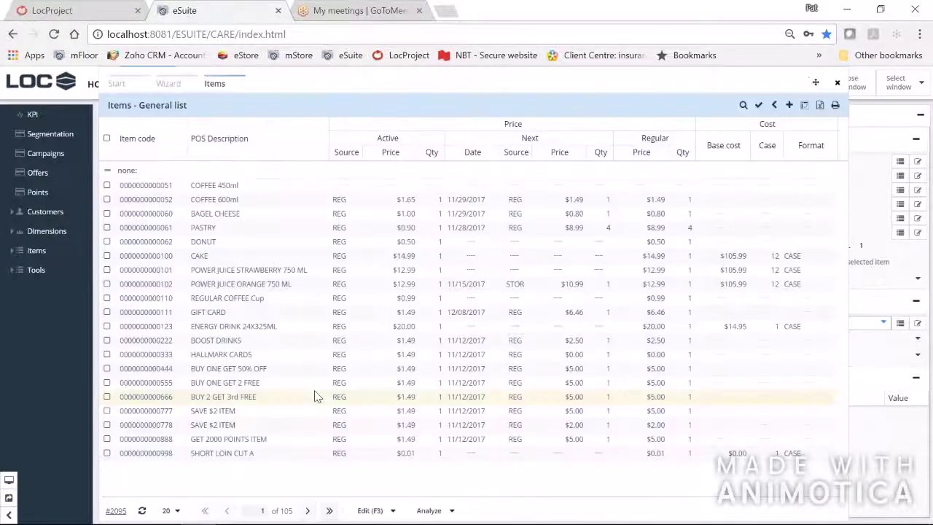
left_click(339, 256)
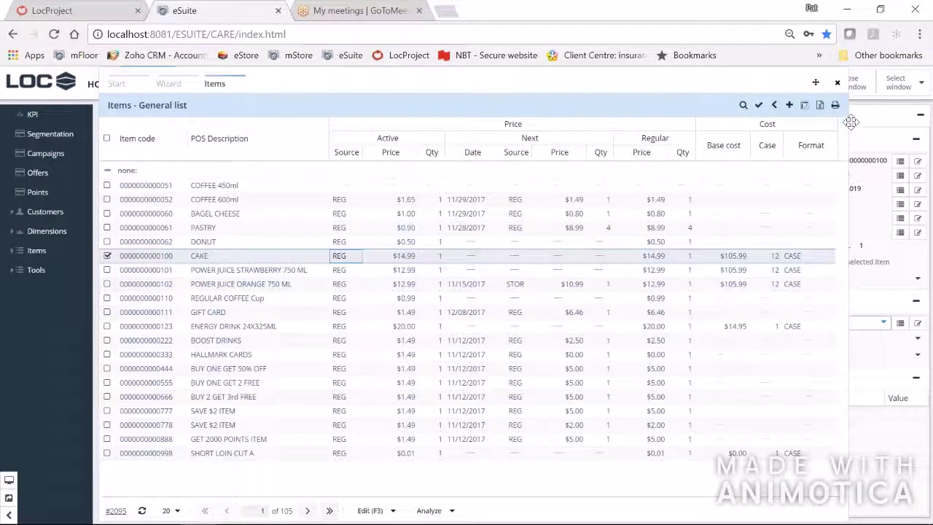
left_click_drag(709, 89, 633, 106)
left_click_drag(854, 119, 836, 110)
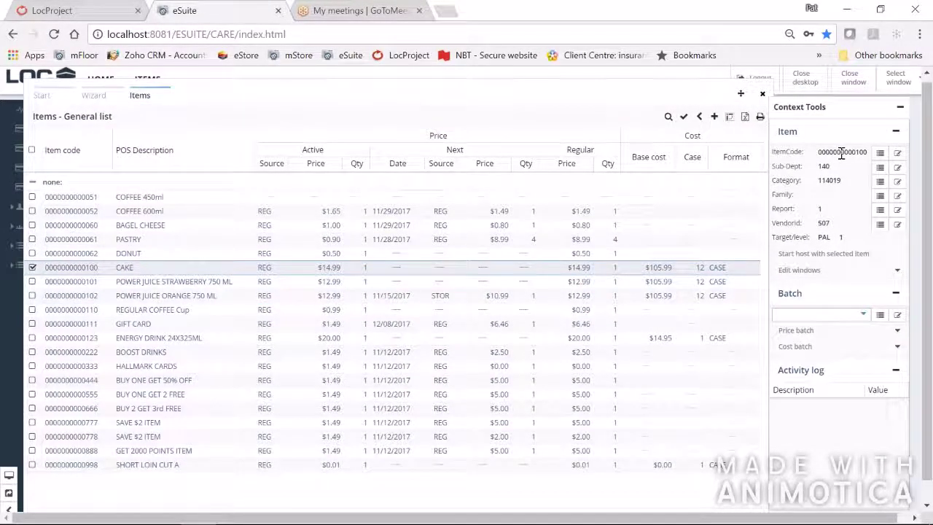
Step: Select BOOST DRINKS, open its Price Audit from the context item code, reposition that window, and close it
left_click(328, 354)
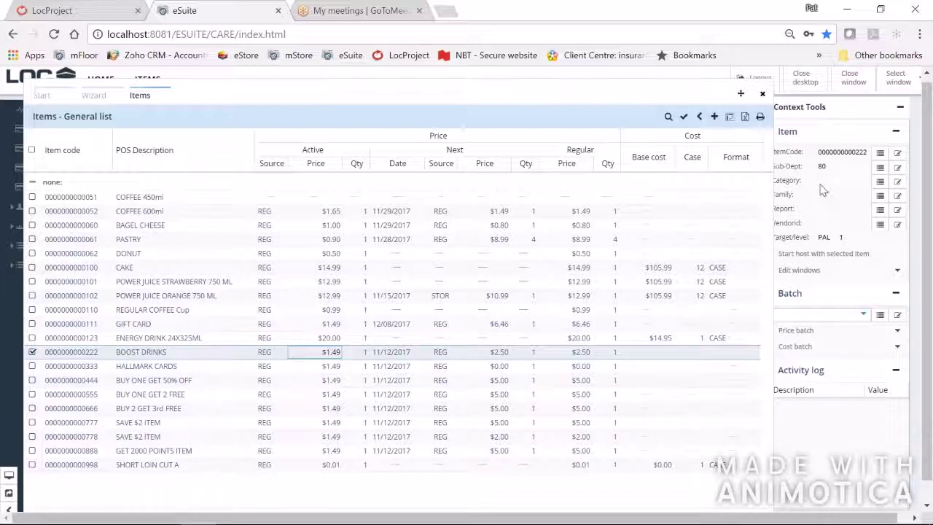
left_click(839, 131)
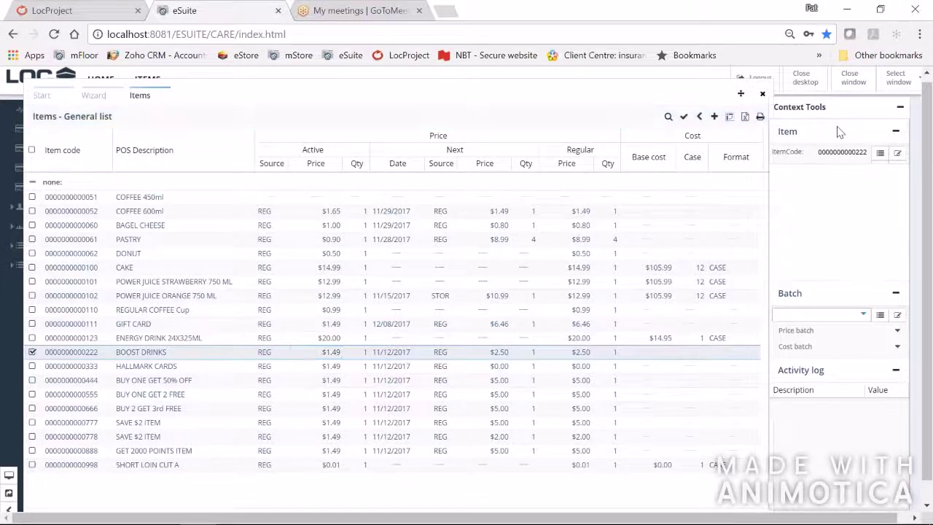
left_click(898, 152)
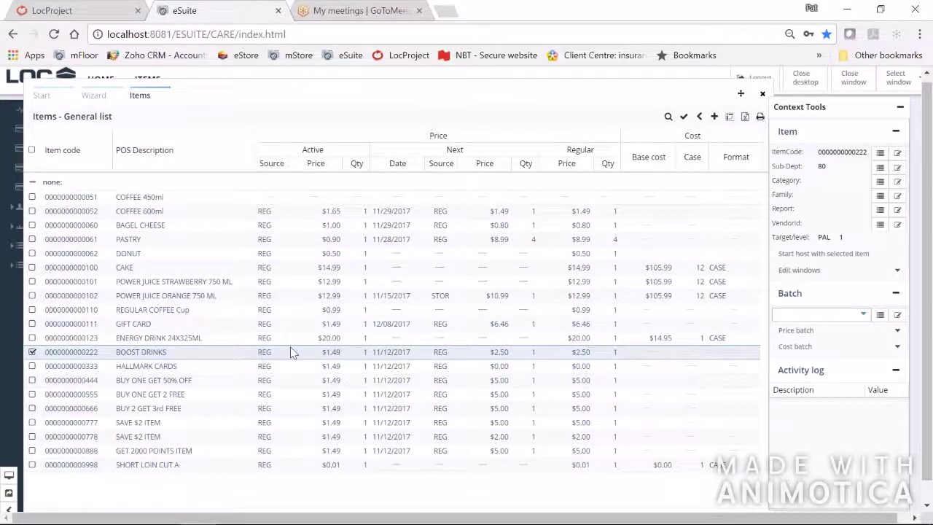
left_click(898, 156)
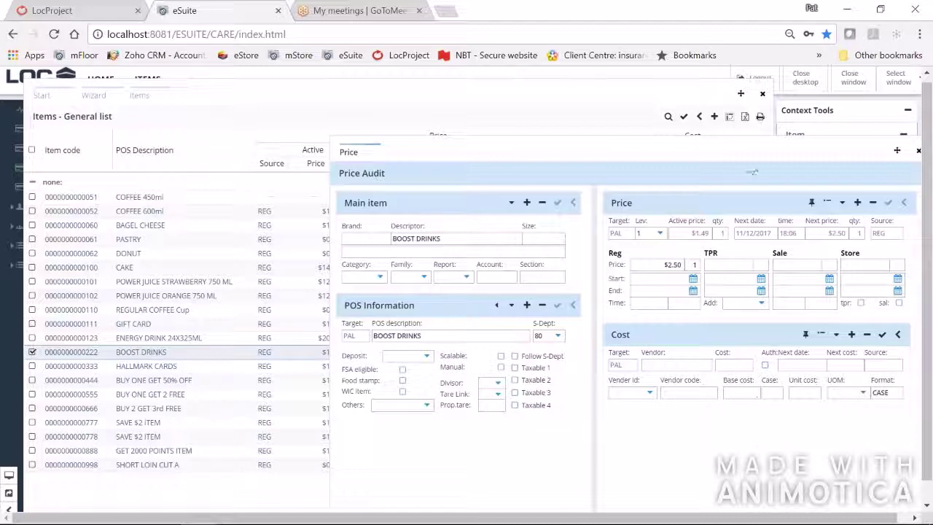
left_click_drag(736, 170, 624, 158)
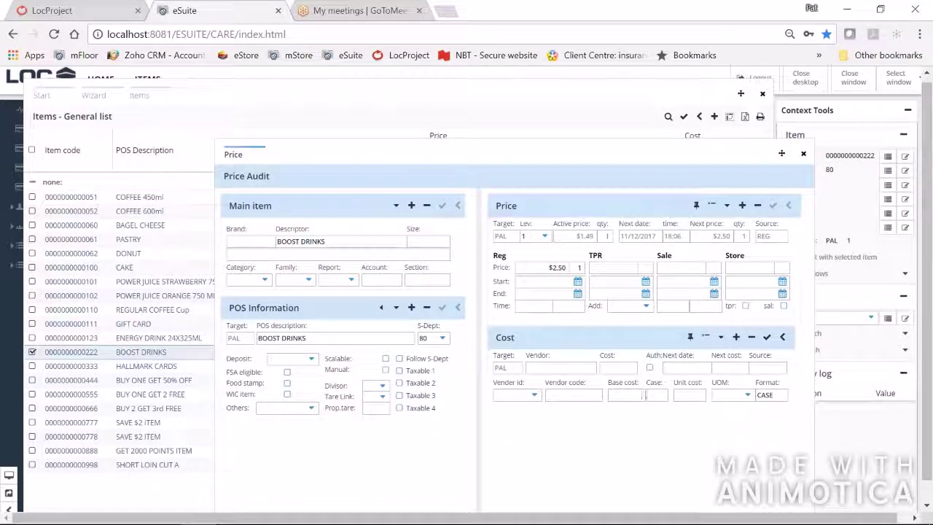
left_click(803, 153)
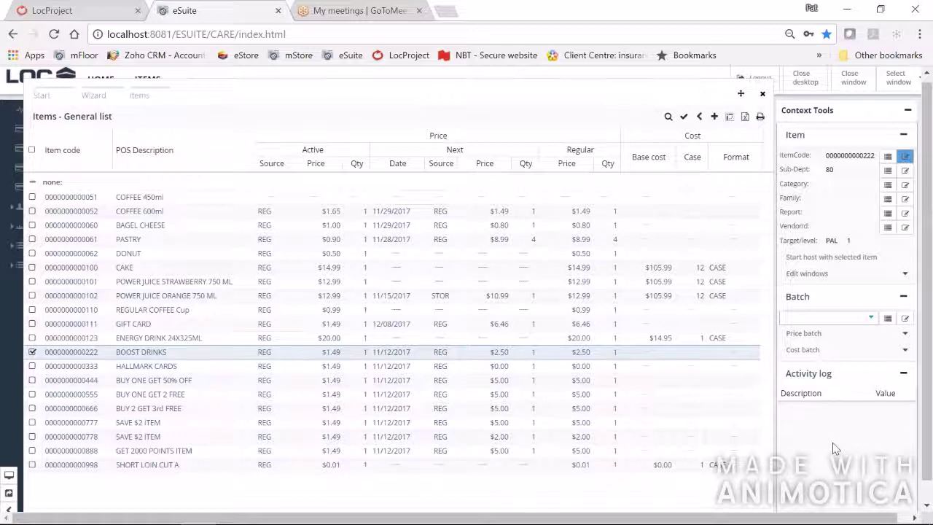
Step: Set the context batch to PROMO (00000002) and open the batch list for it
left_click(868, 317)
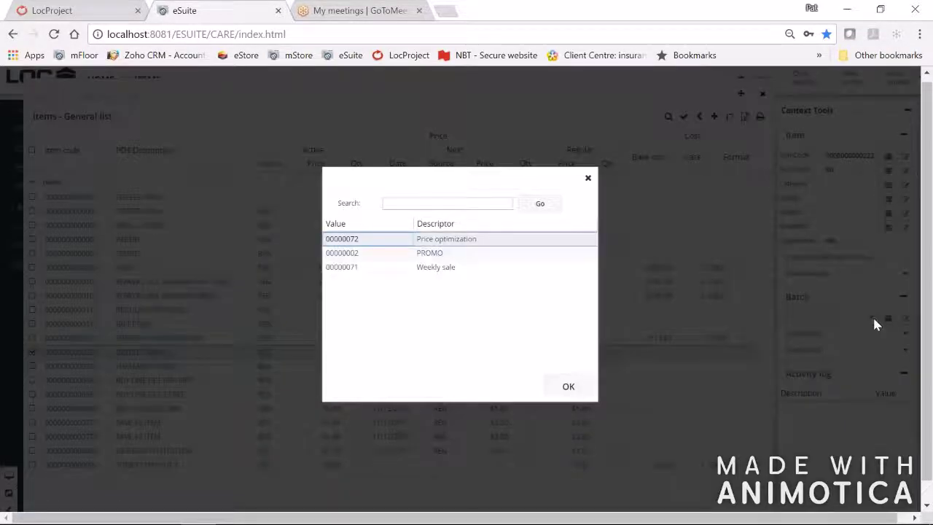
double_click(460, 255)
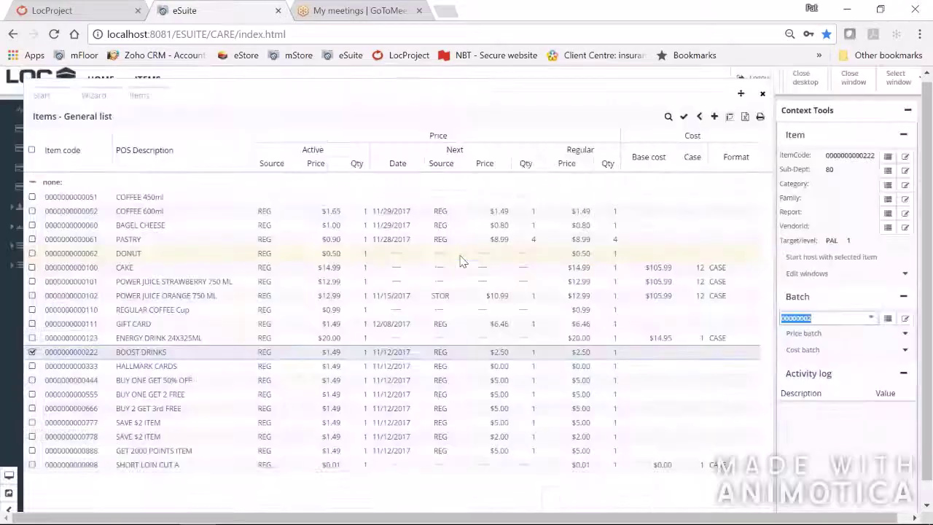
left_click(888, 321)
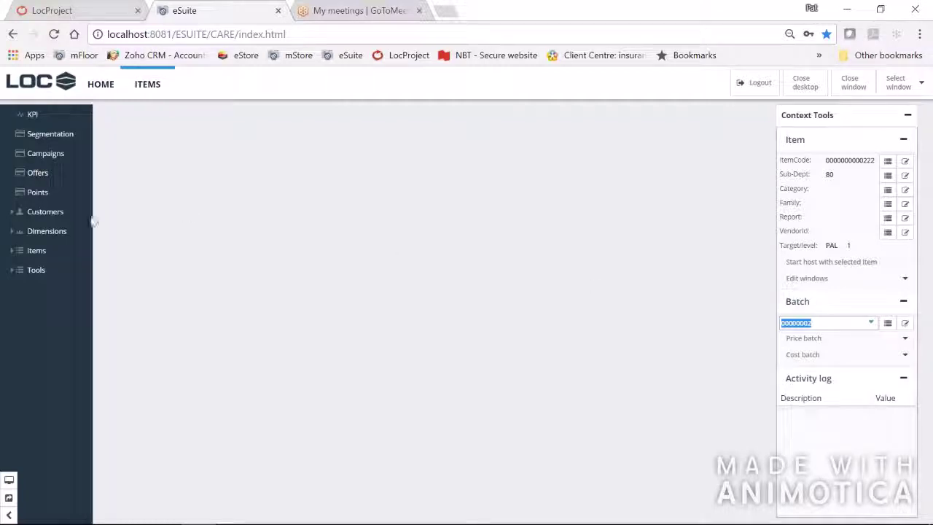
Step: Open the Items start window, view the blank Item Creation form, and close the form without creating an item
left_click(24, 252)
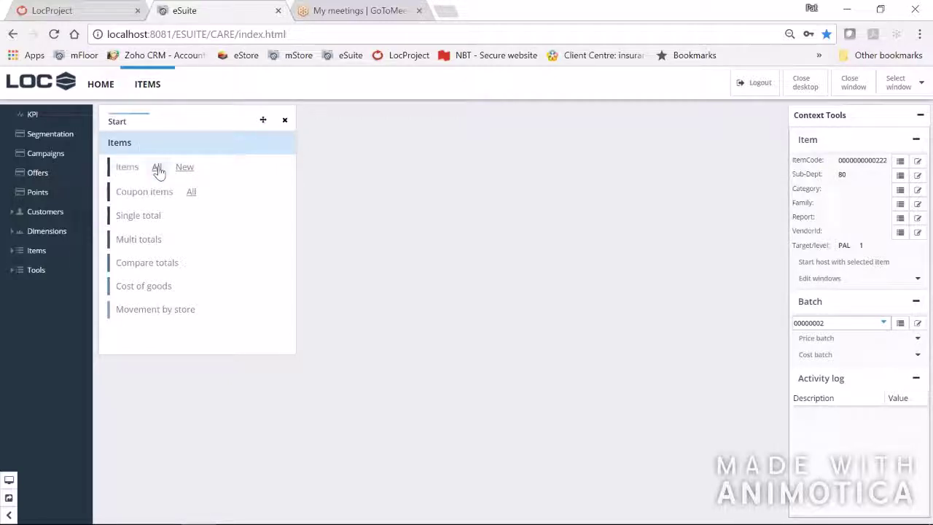
left_click(185, 169)
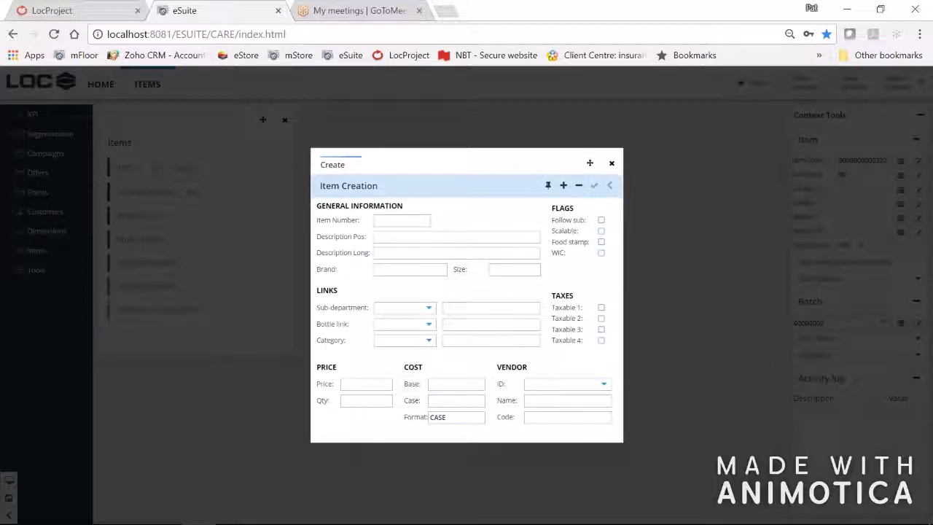
left_click(612, 164)
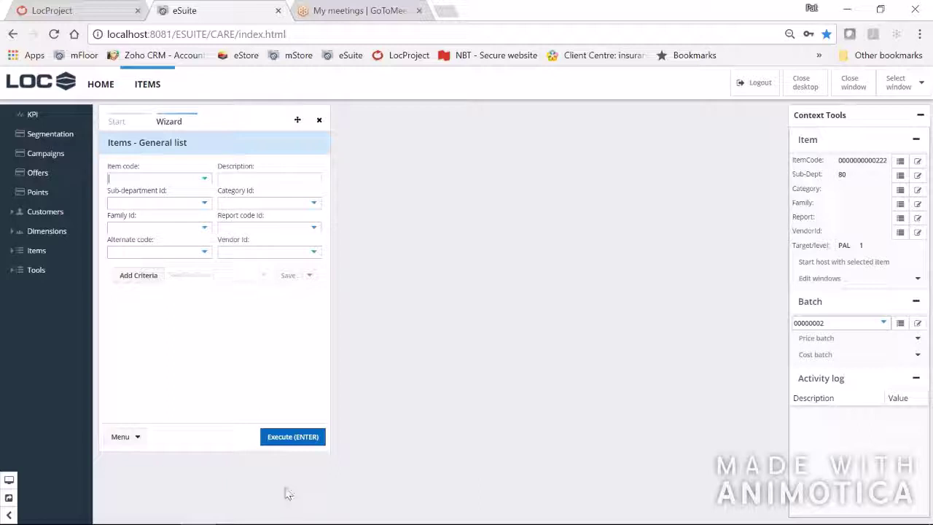
Step: Run the items general list without criteria and add the Sub-dept columns between the Active and Next price groups
left_click(291, 437)
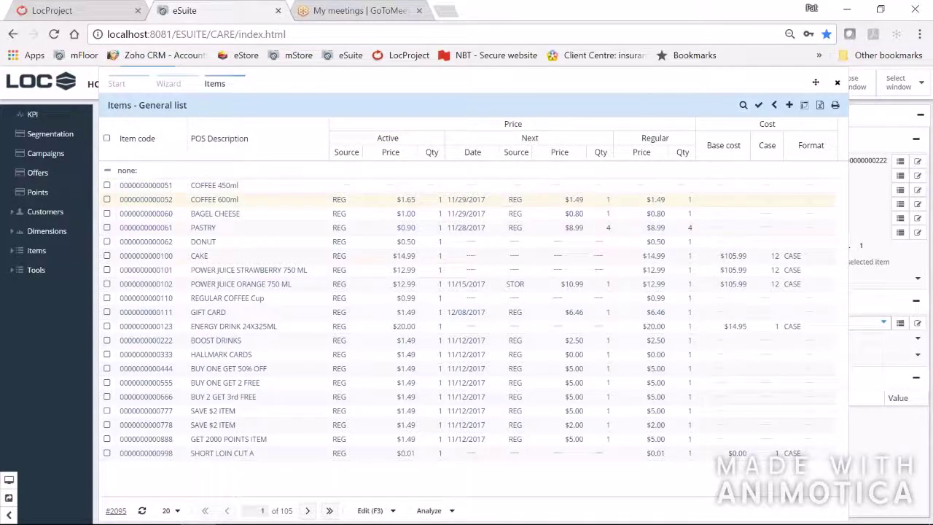
left_click(438, 139)
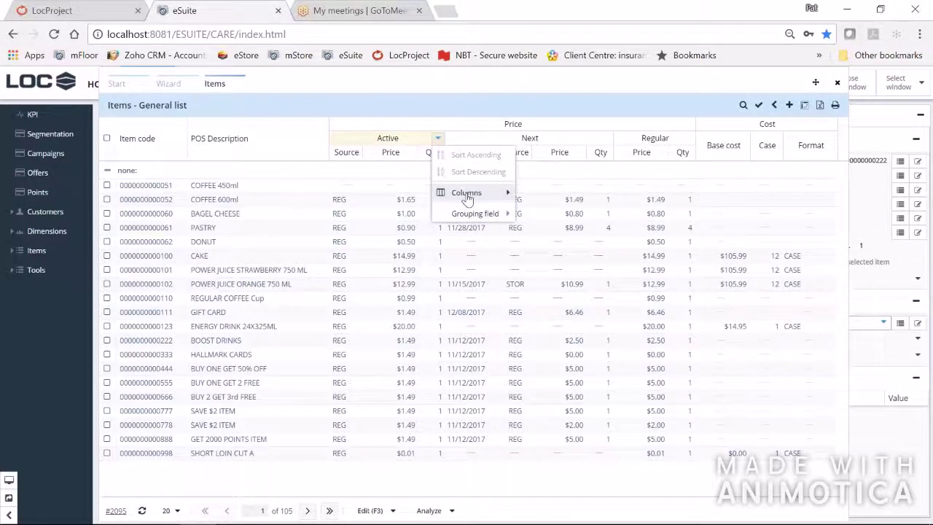
mouse_move(466, 192)
mouse_move(583, 245)
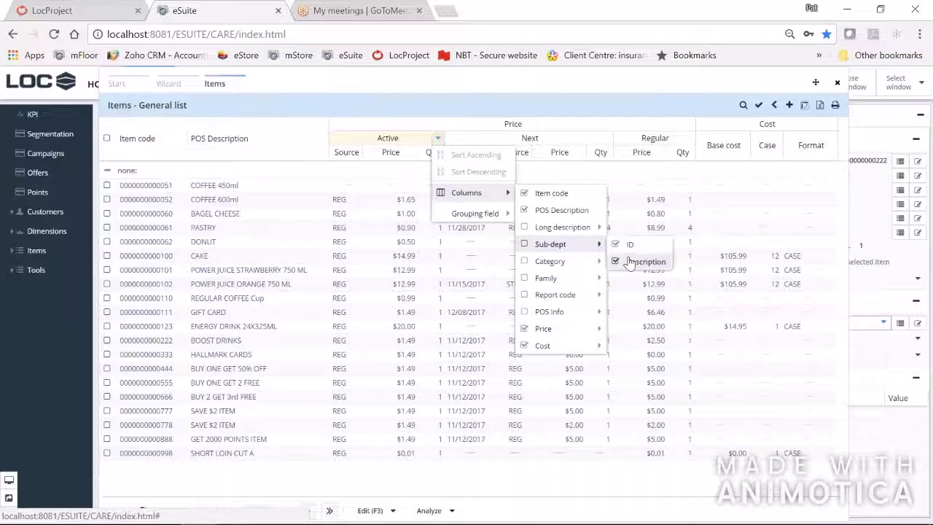
left_click(526, 245)
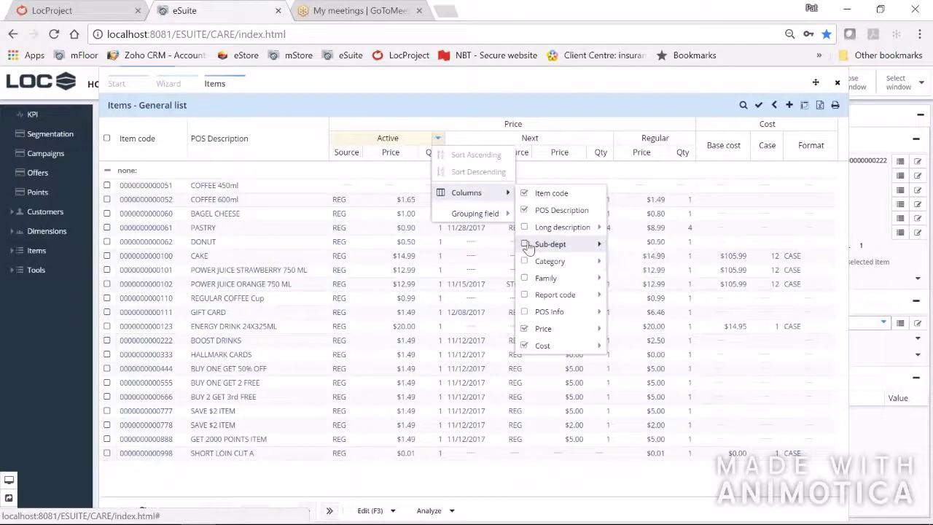
left_click_drag(411, 126, 459, 149)
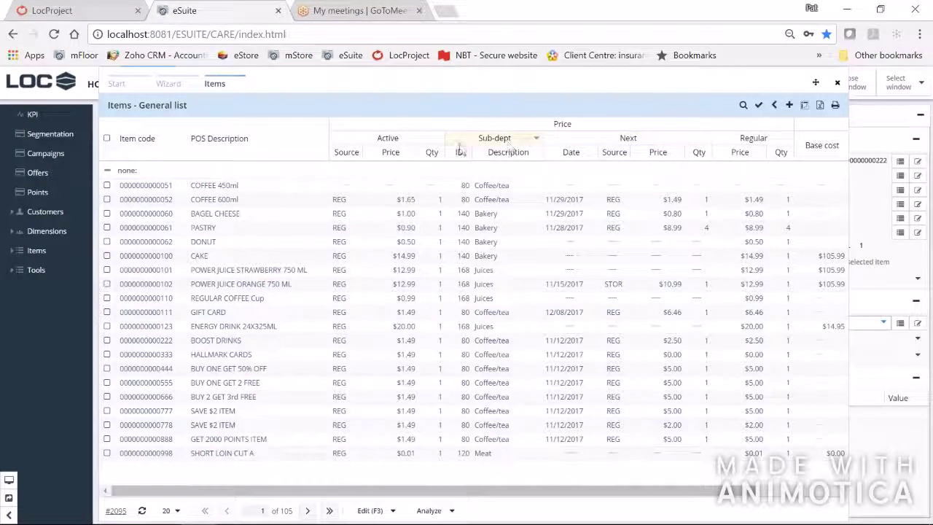
Step: Sort the items list ascending by Sub-dept description, group it by Sub-department description, and widen the list window
left_click(501, 159)
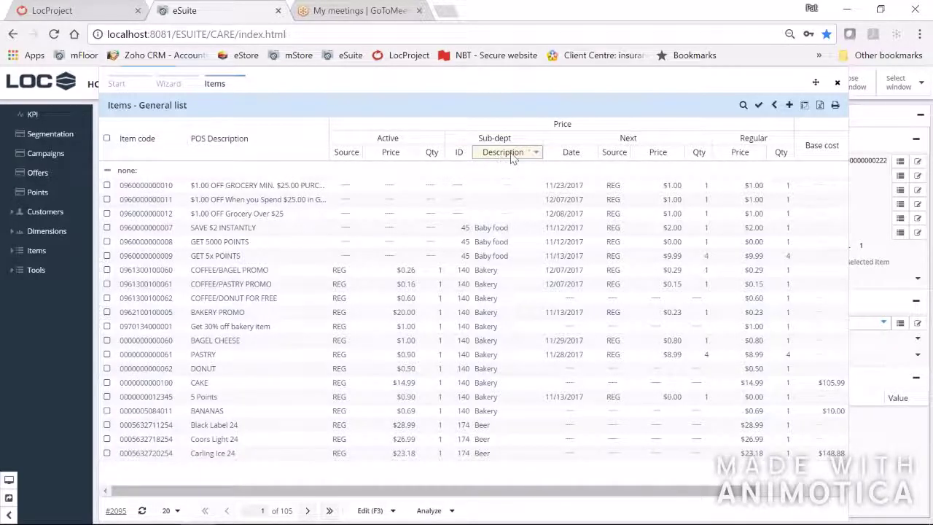
left_click(534, 157)
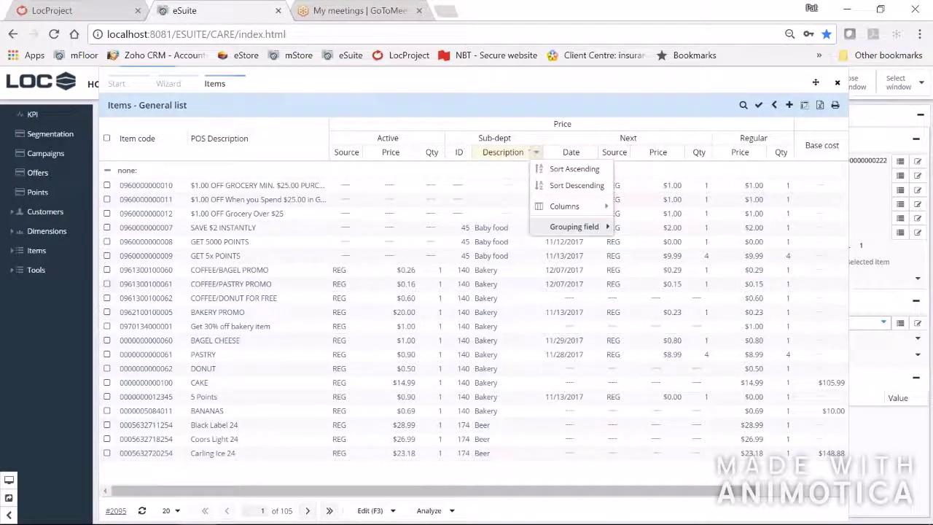
mouse_move(559, 226)
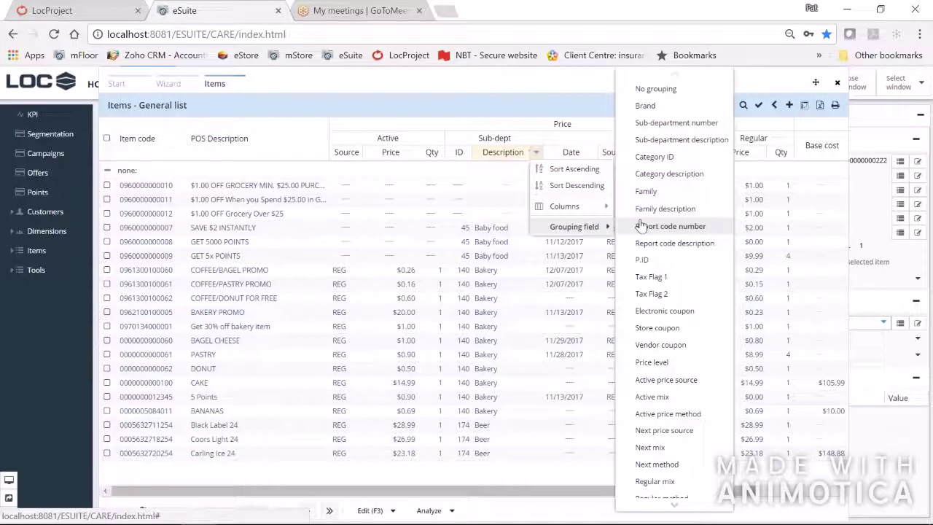
left_click(698, 146)
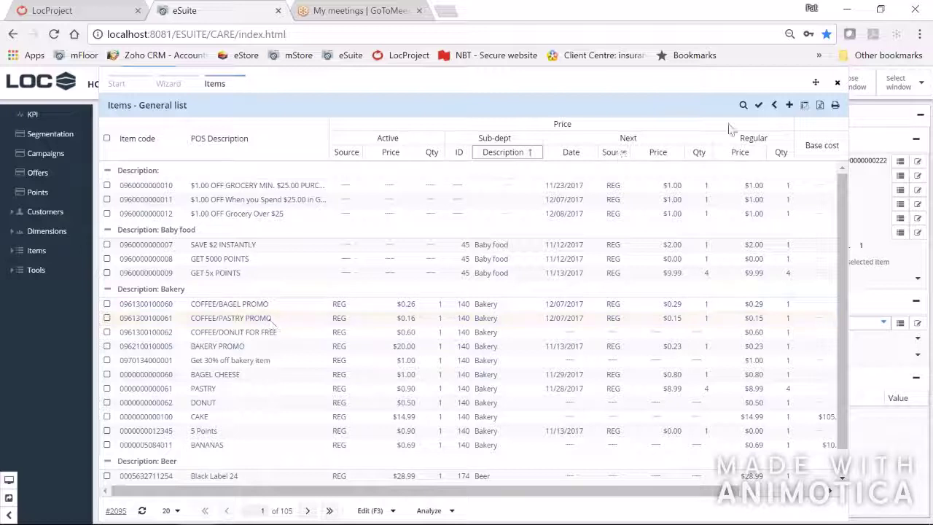
left_click_drag(851, 135, 908, 146)
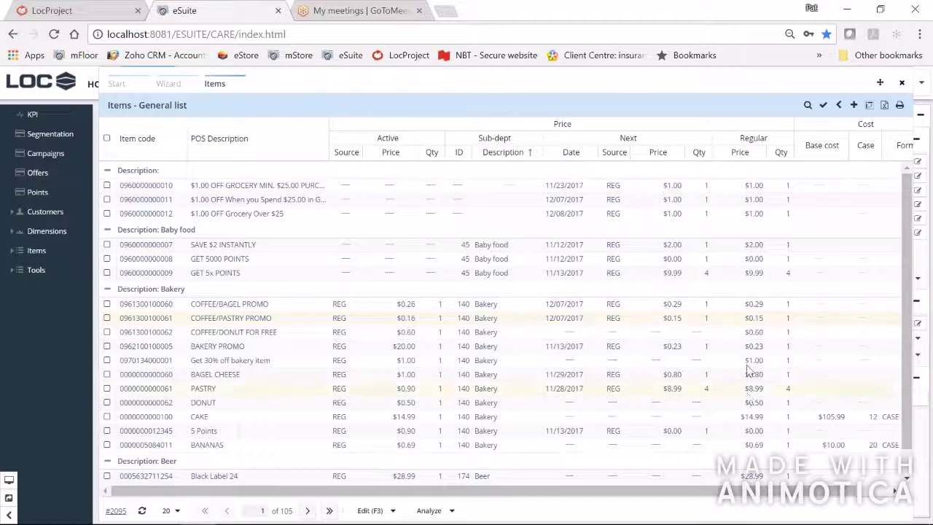
Step: Set the regular price of COFFEE/BAGEL PROMO to $0.25 and that of COFFEE/PASTRY PROMO to $0.13 directly in the list
left_click(752, 306)
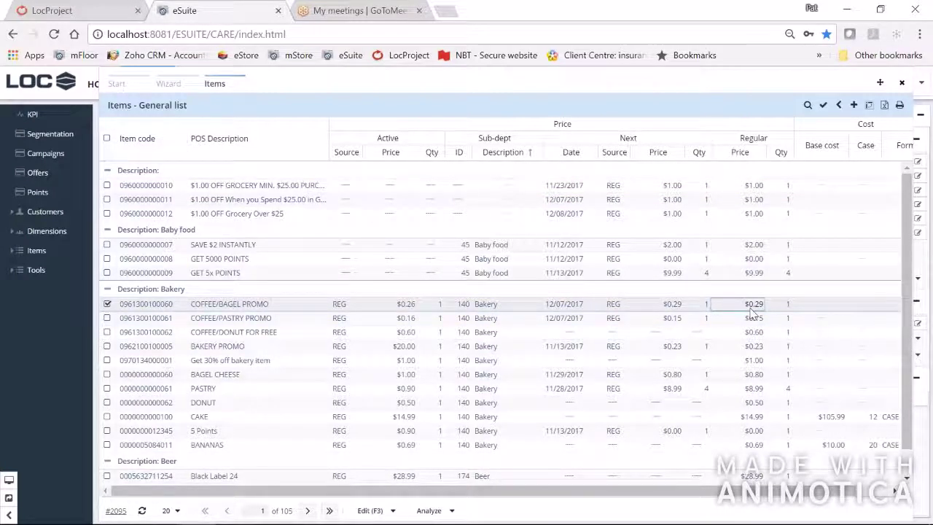
double_click(751, 310)
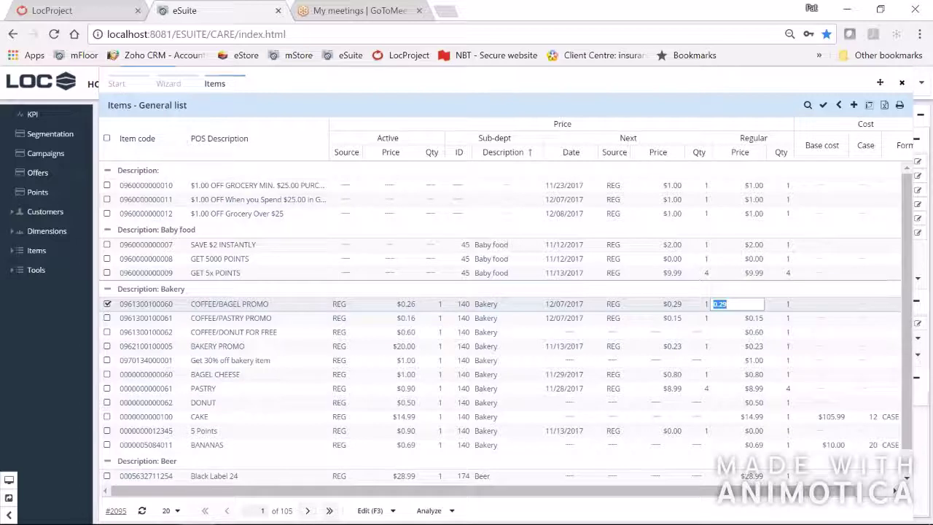
type(".")
key("Return")
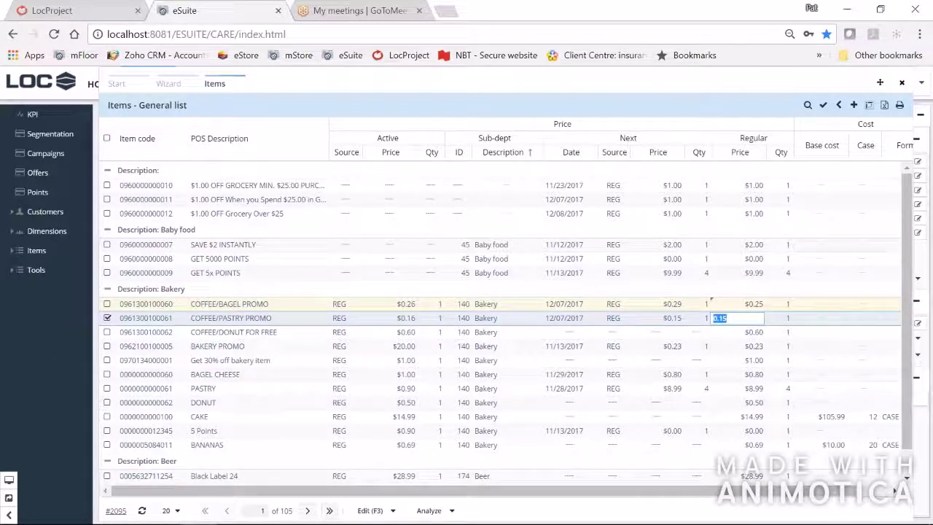
type(".13")
key("Return")
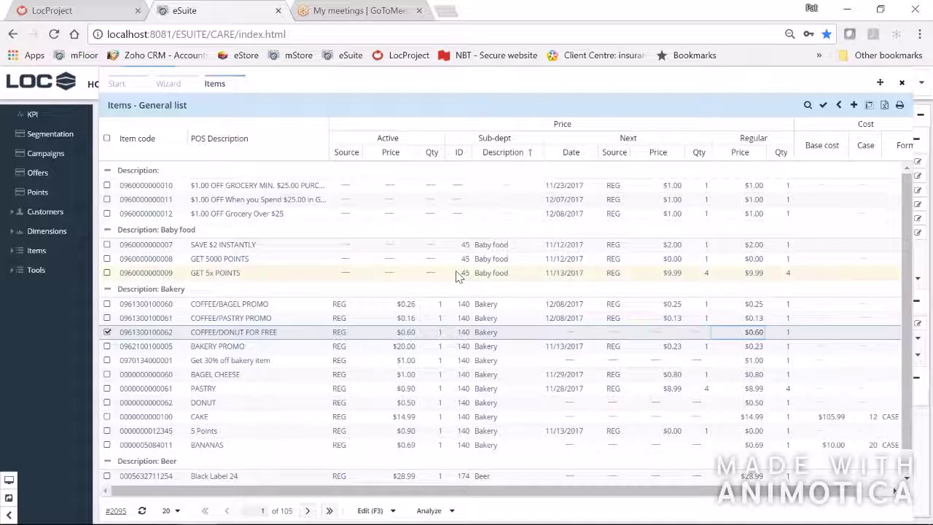
Step: Search the list's POS Description column for "red" and move on to the next match
key("ctrl+f")
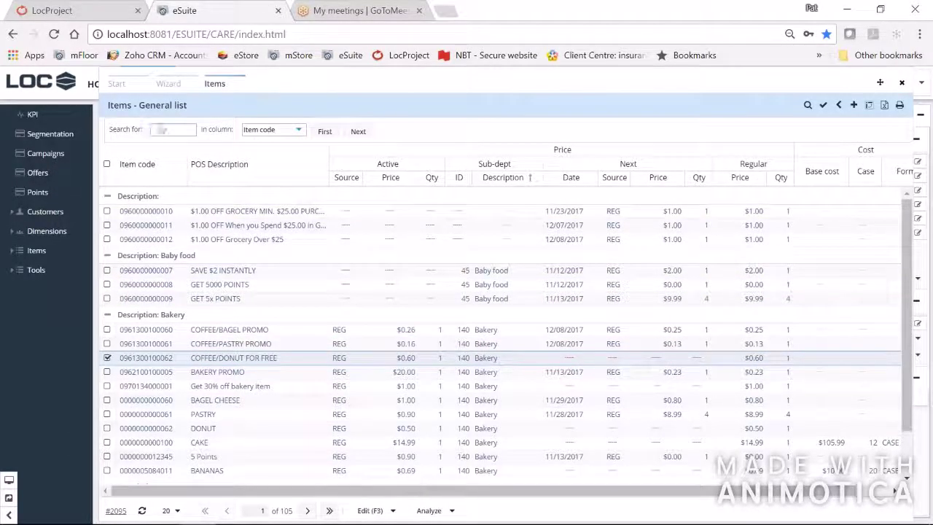
left_click(283, 129)
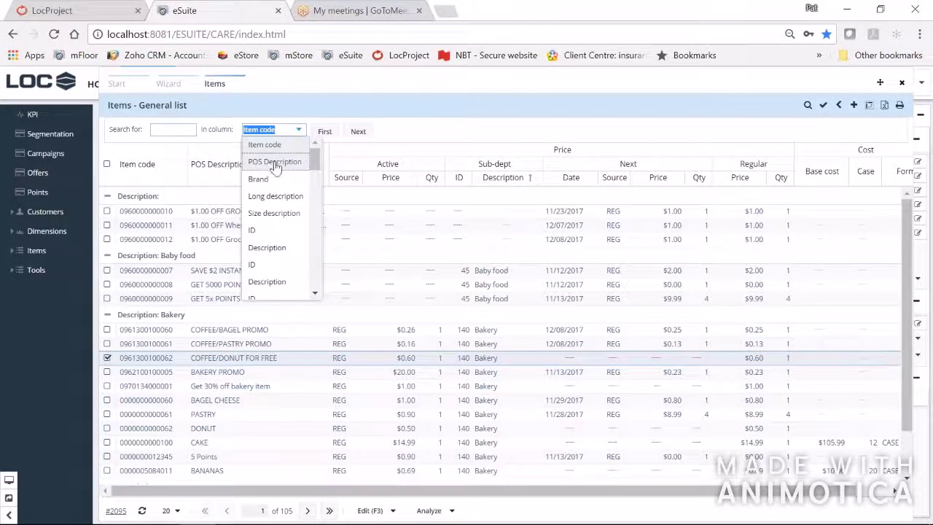
left_click(275, 163)
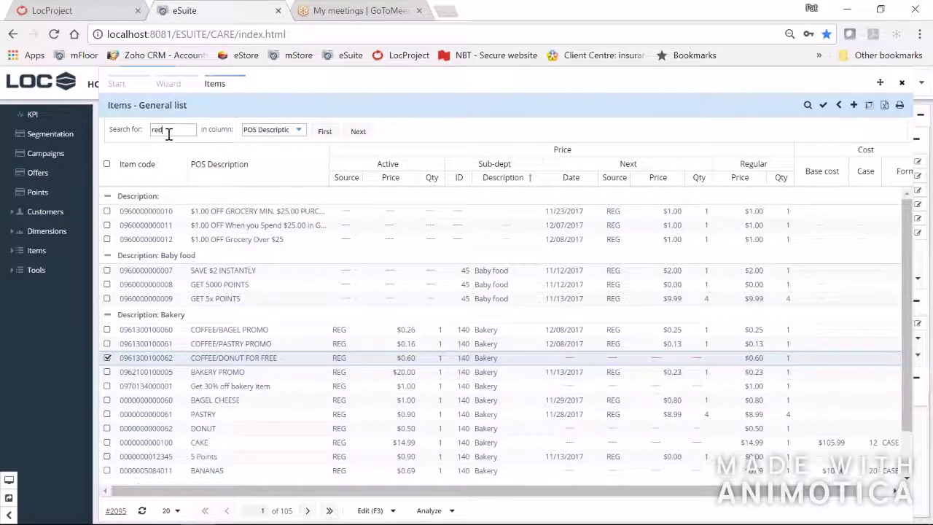
left_click(169, 133)
type("red")
key("Return")
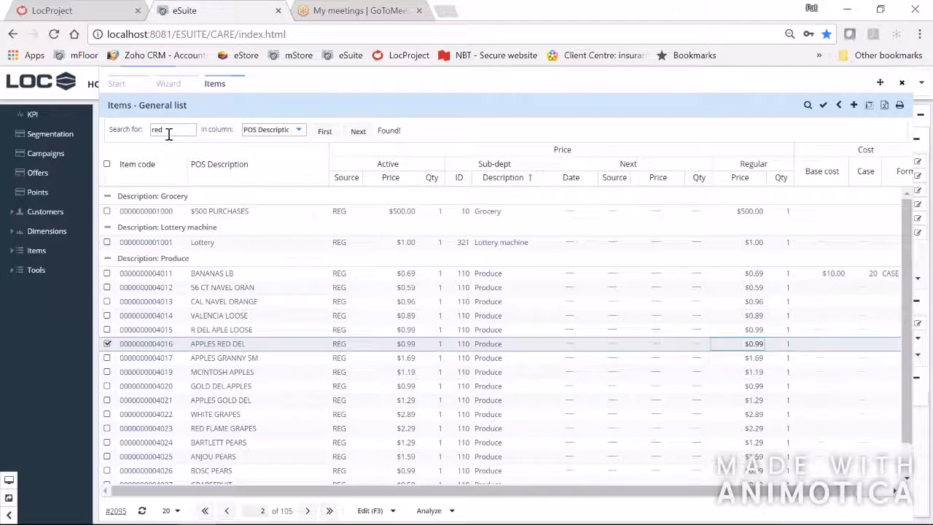
left_click(358, 131)
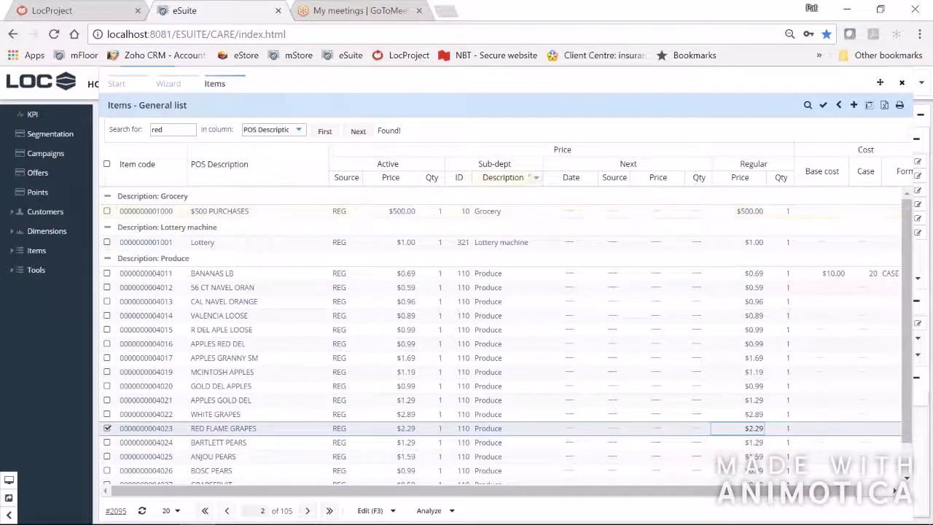
Step: Return to the Items start window, reopen the general list wizard, and open its search for items pasted from Excel
left_click(130, 84)
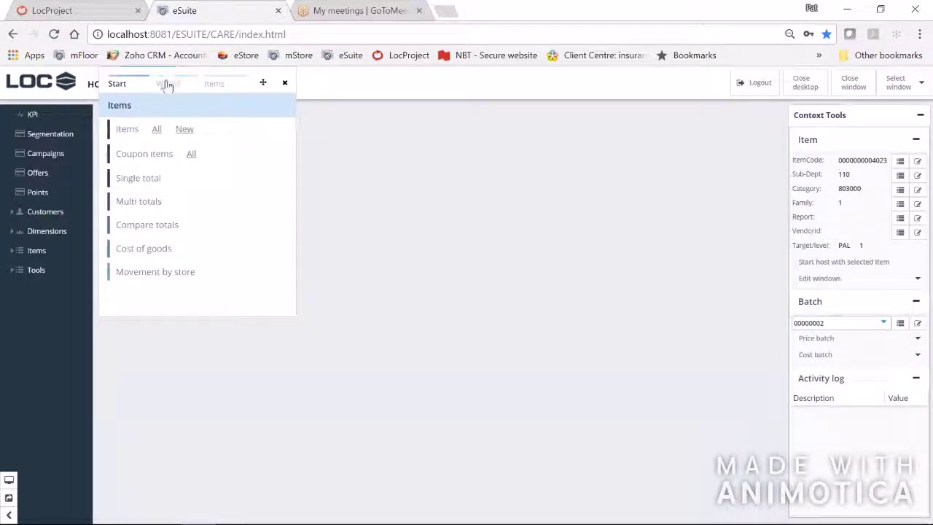
left_click(125, 129)
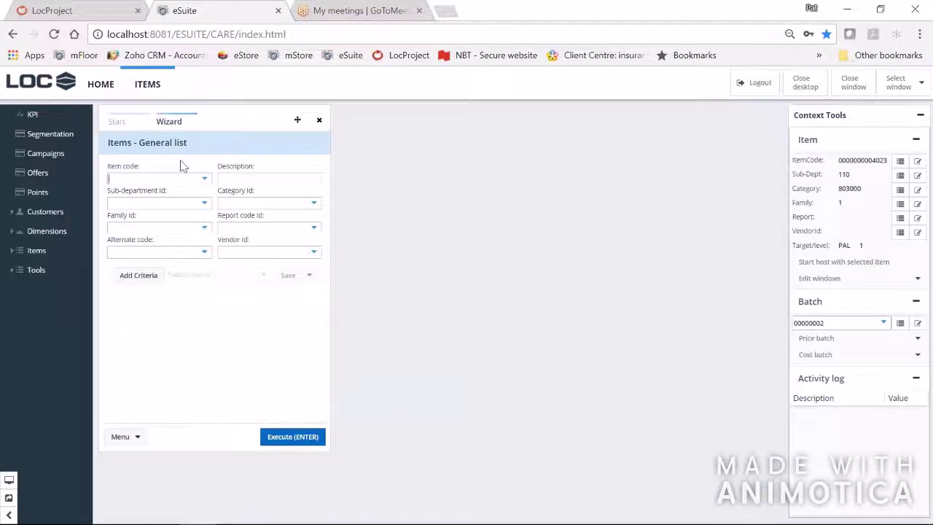
left_click(126, 438)
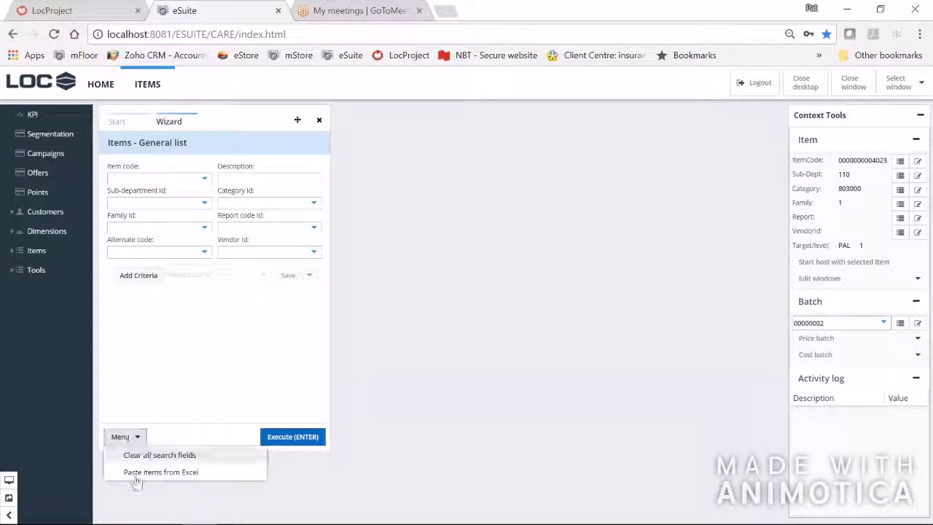
left_click(150, 473)
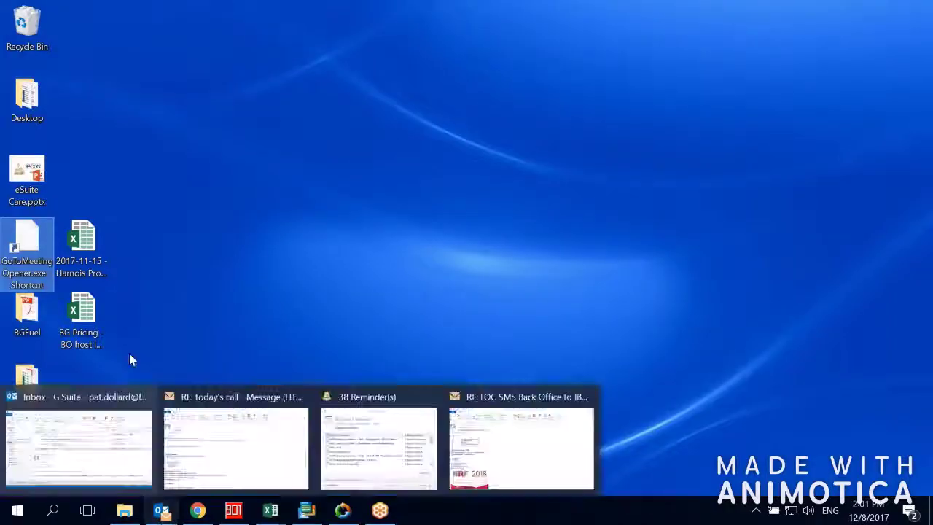
Step: Switch to the Book1 (version 1) workbook in Excel and copy cells A1:A6, the F01 heading with its item codes
mouse_move(278, 519)
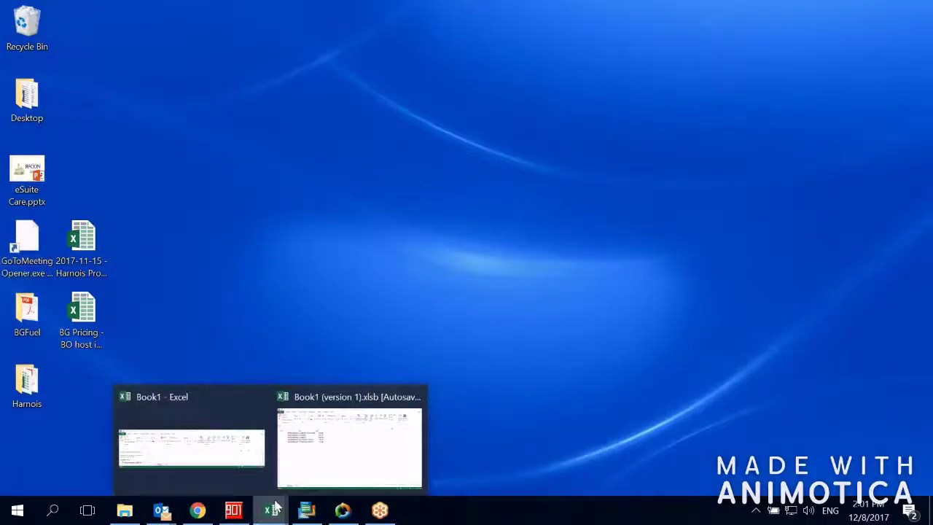
left_click(313, 445)
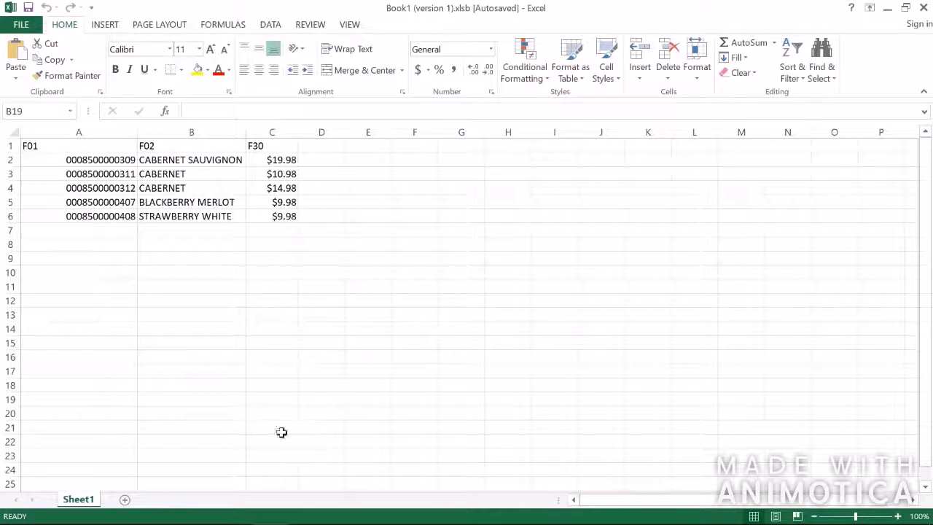
left_click_drag(87, 145, 89, 217)
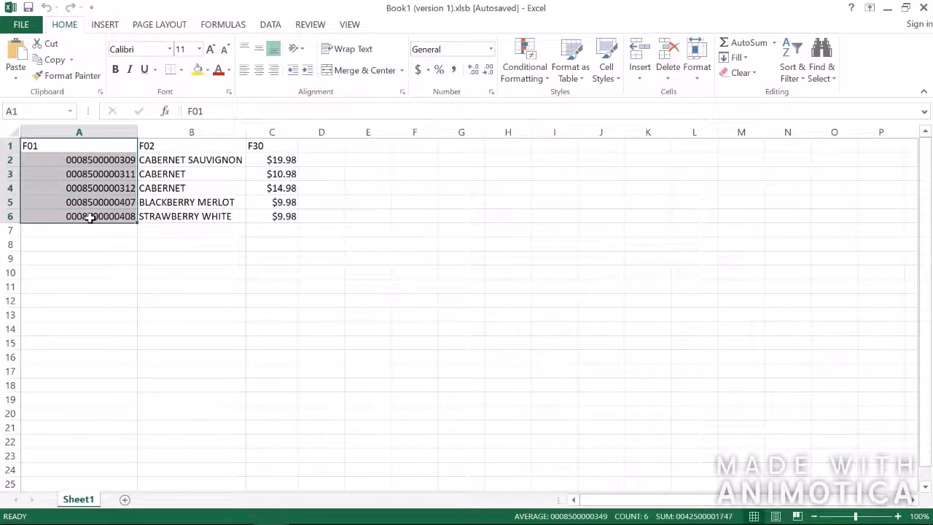
key("ctrl+c")
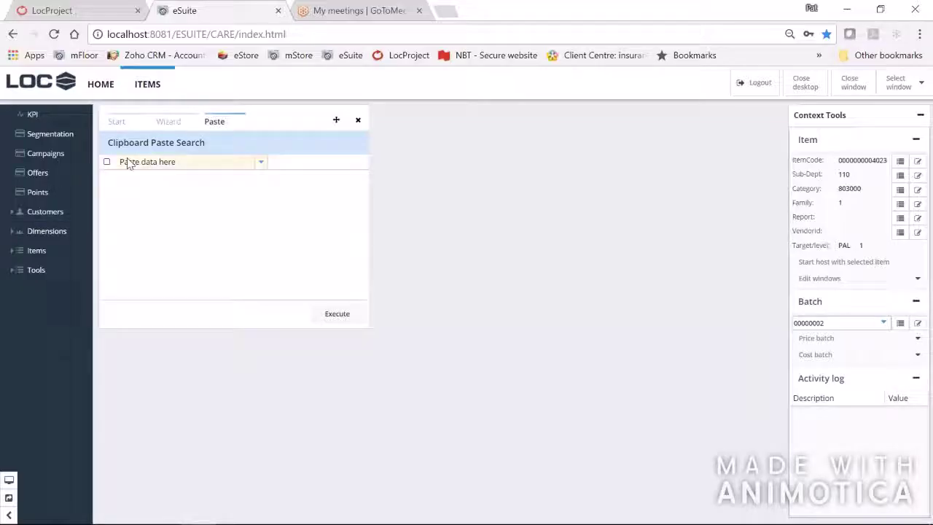
Step: Switch back to eSuite, paste the copied item codes into the Clipboard Paste Search, run it, and close the resulting list
left_click(128, 162)
key("ctrl+v")
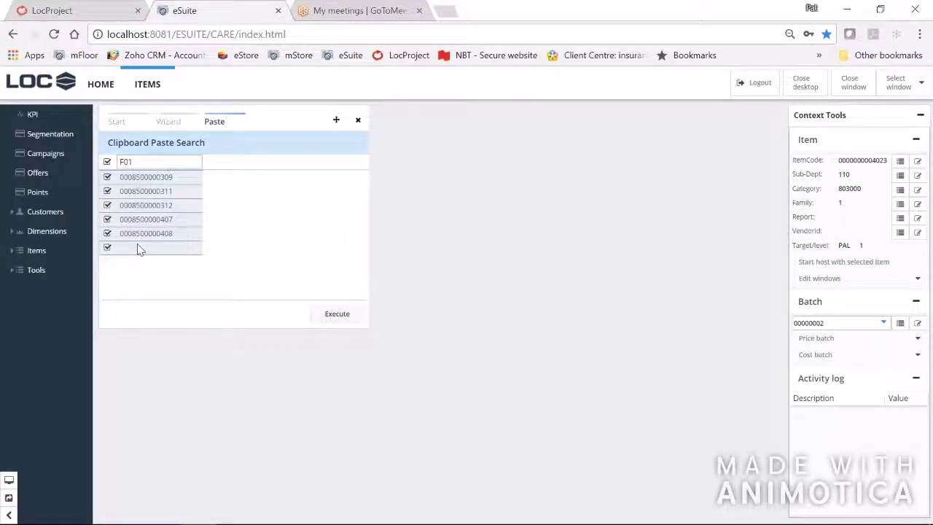
left_click(337, 314)
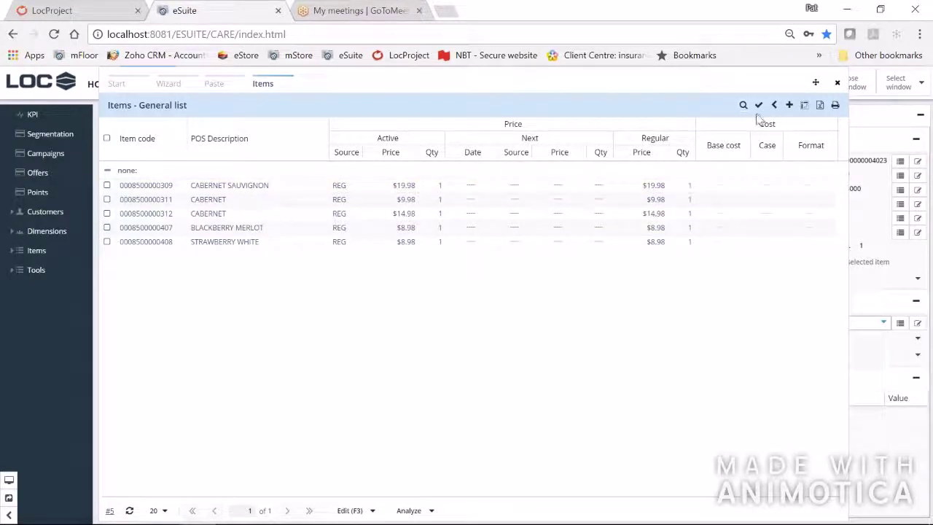
left_click(838, 84)
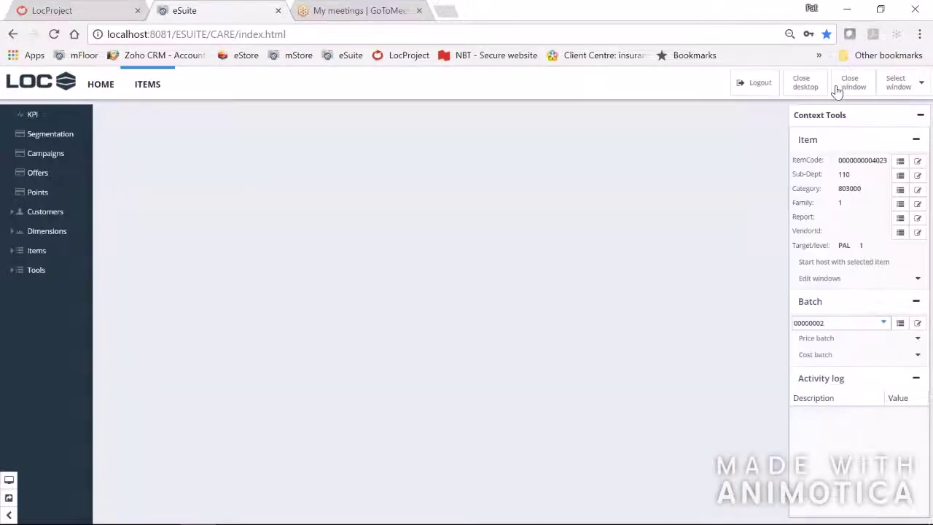
Step: Run a new items general list without criteria and select every row on the page except CAKE and BOOST DRINKS
left_click(25, 252)
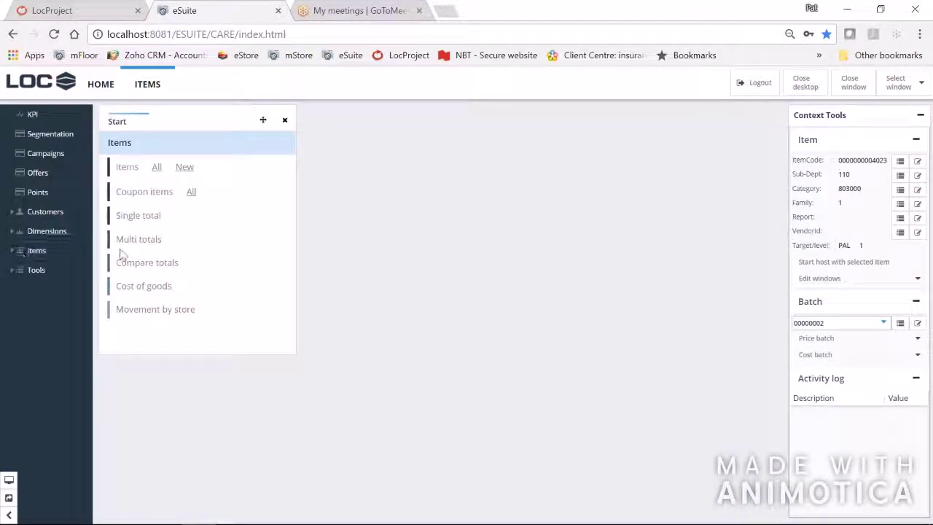
left_click(130, 169)
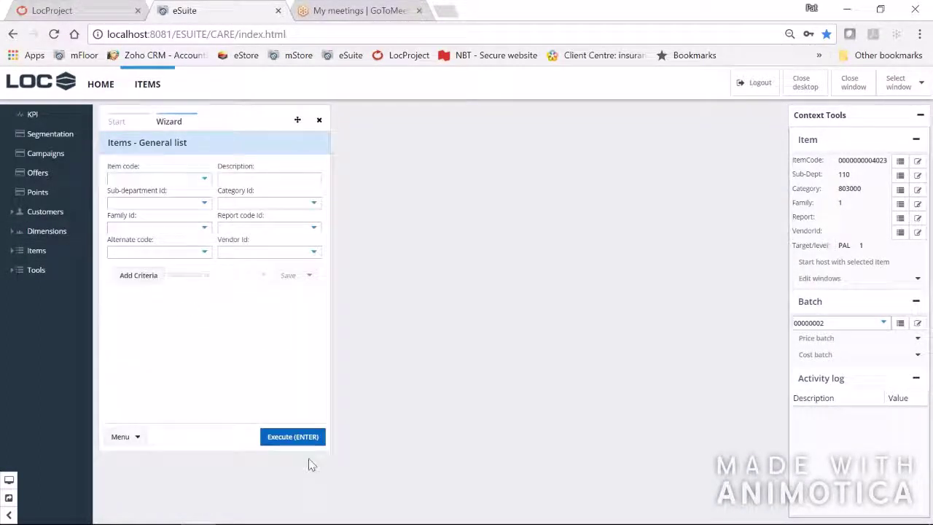
left_click(292, 436)
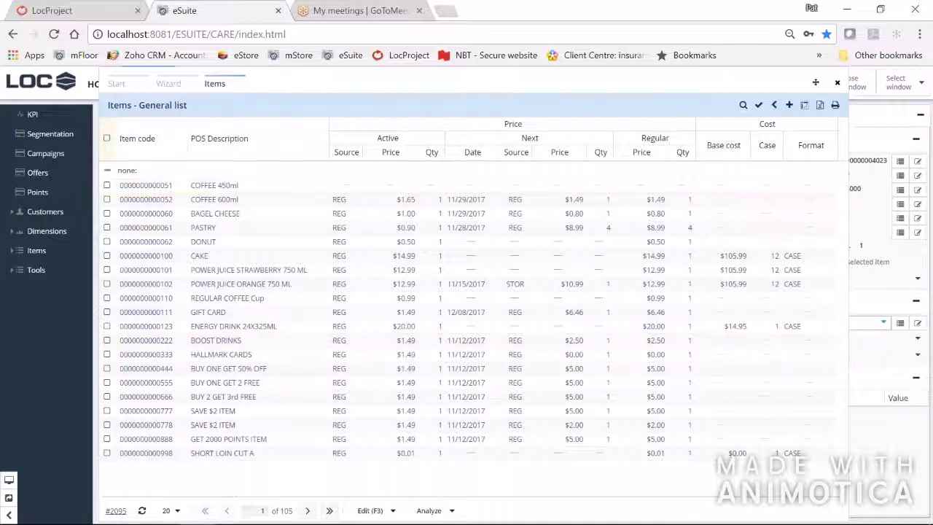
left_click(107, 140)
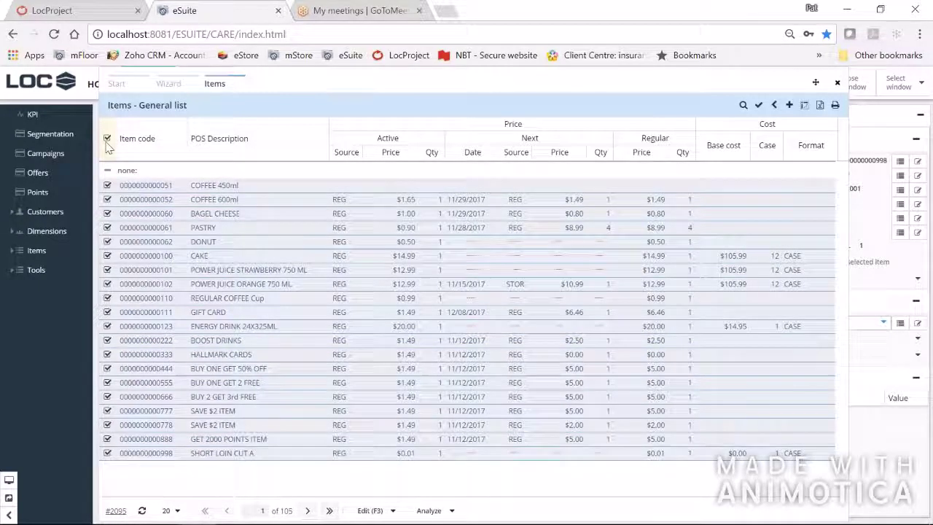
left_click(107, 256)
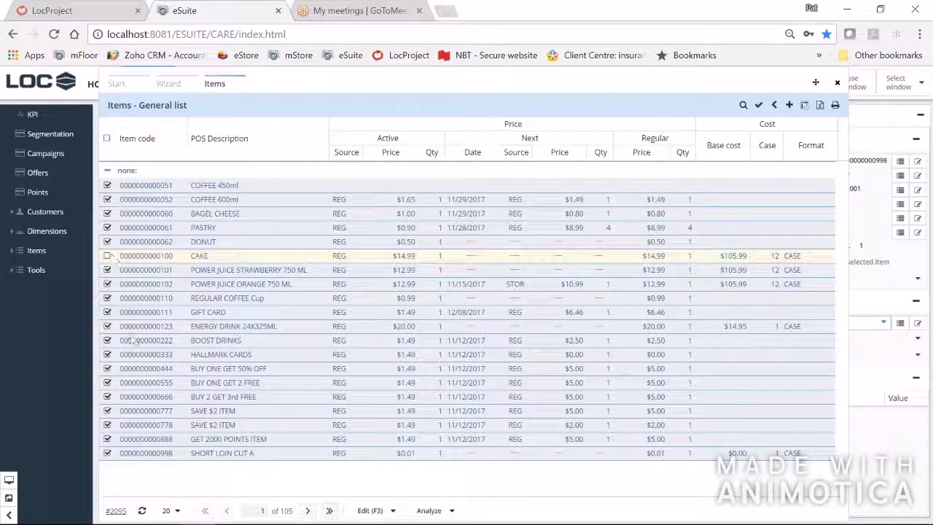
left_click(121, 344)
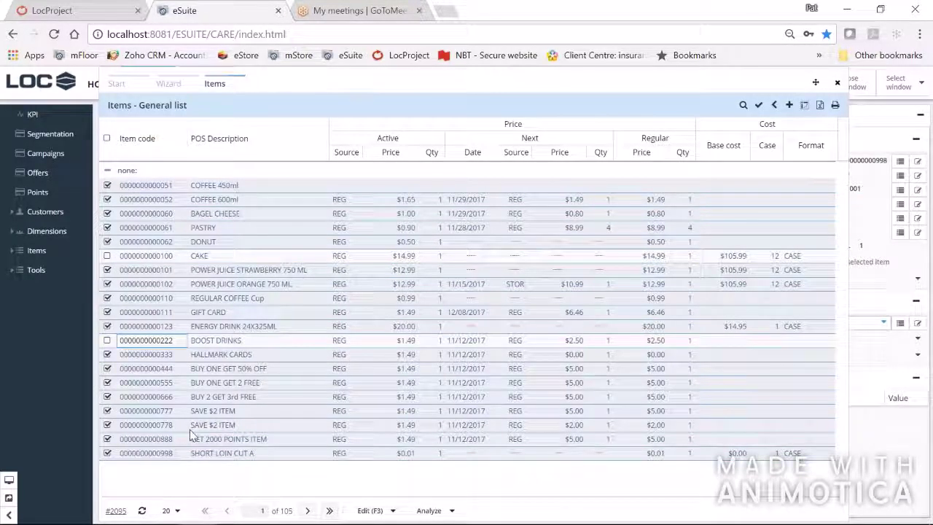
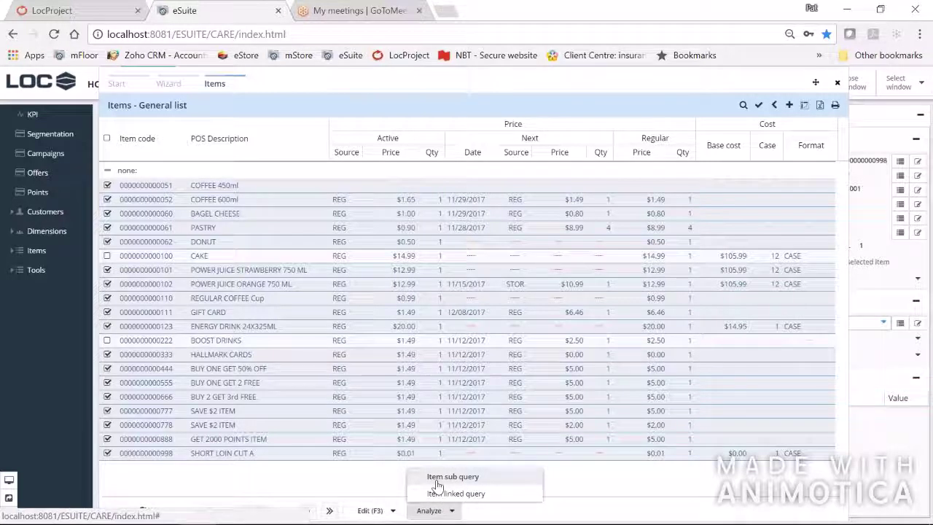
Step: Start a Single total sub query for the selected items, with a Month period running from 10/01/2017 to 12/31/2017
left_click(437, 482)
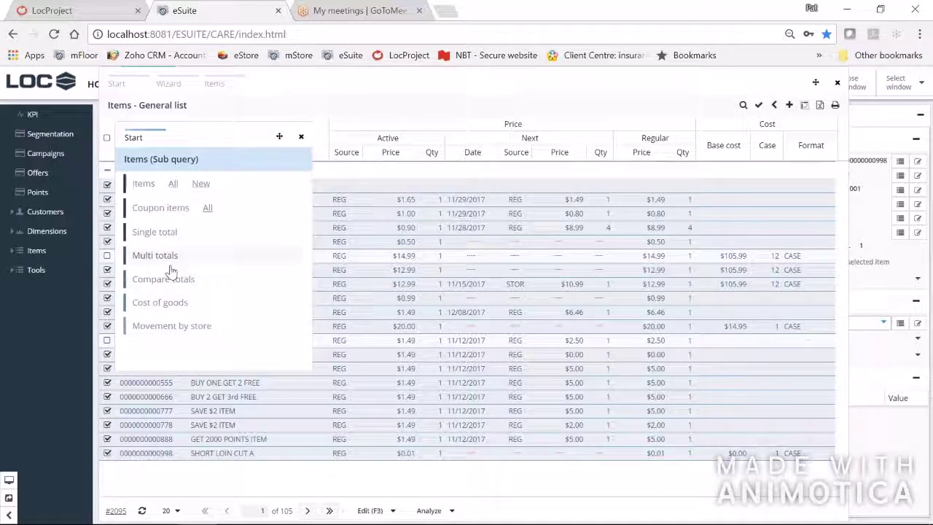
left_click(155, 232)
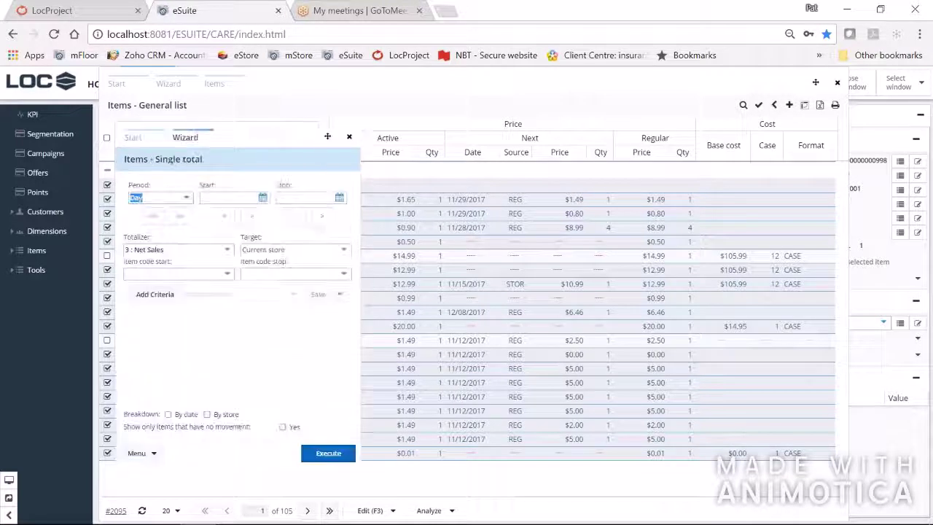
left_click(182, 198)
left_click(146, 246)
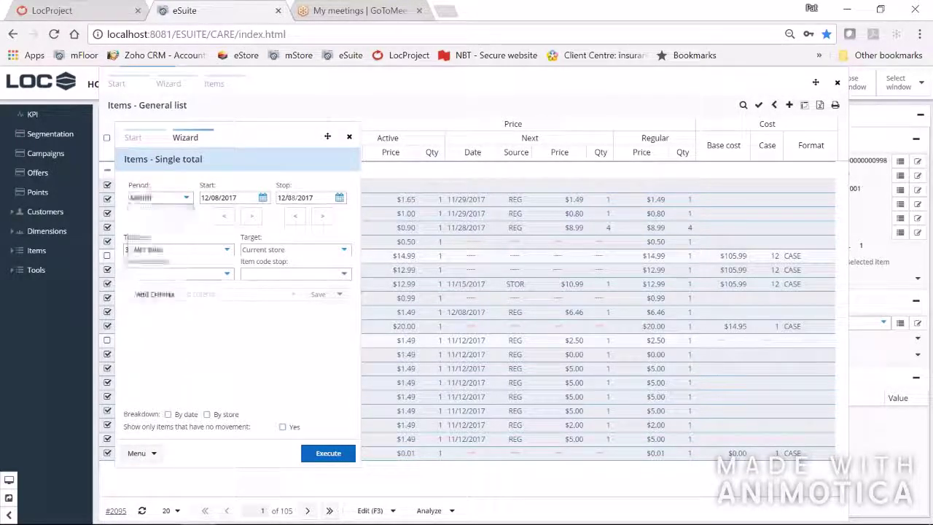
left_click(224, 218)
left_click(224, 218)
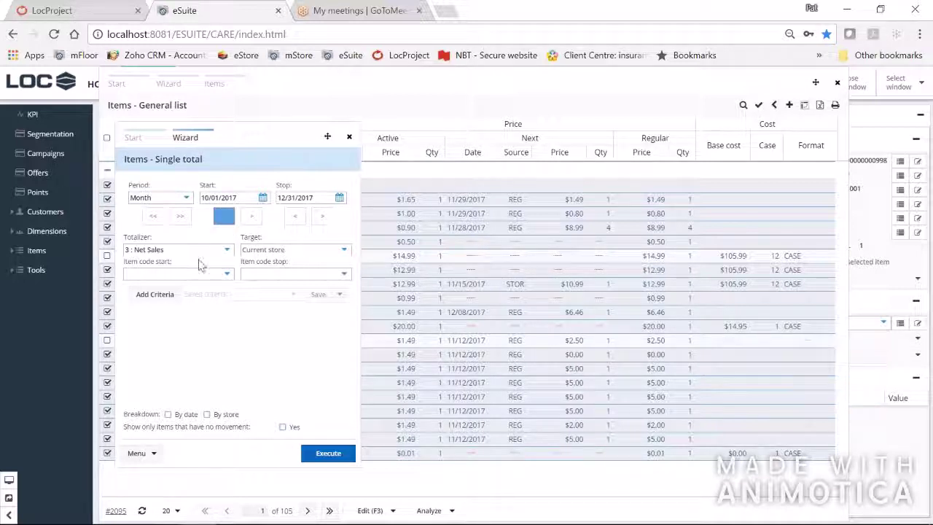
Step: Try the breakdown by store and the filter for items that have no movement, clearing each option again
left_click(155, 295)
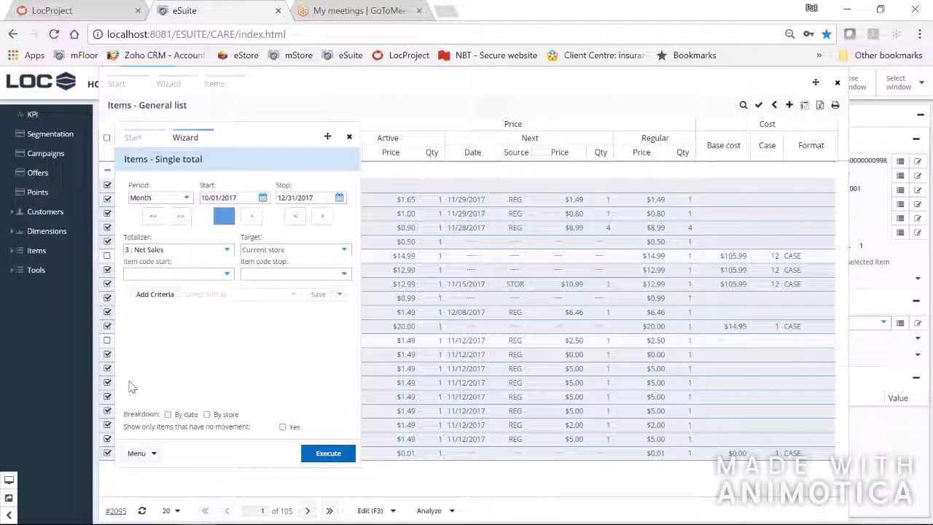
left_click(208, 415)
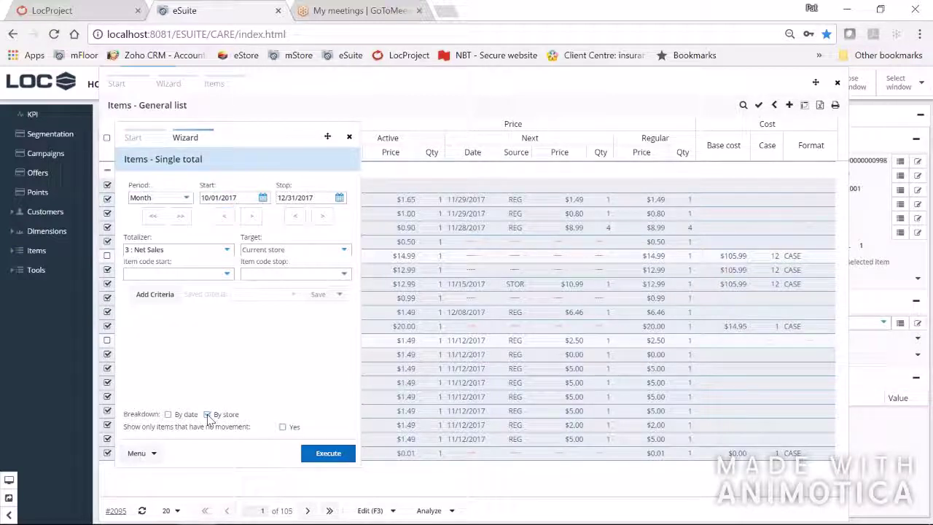
left_click(208, 414)
left_click(283, 428)
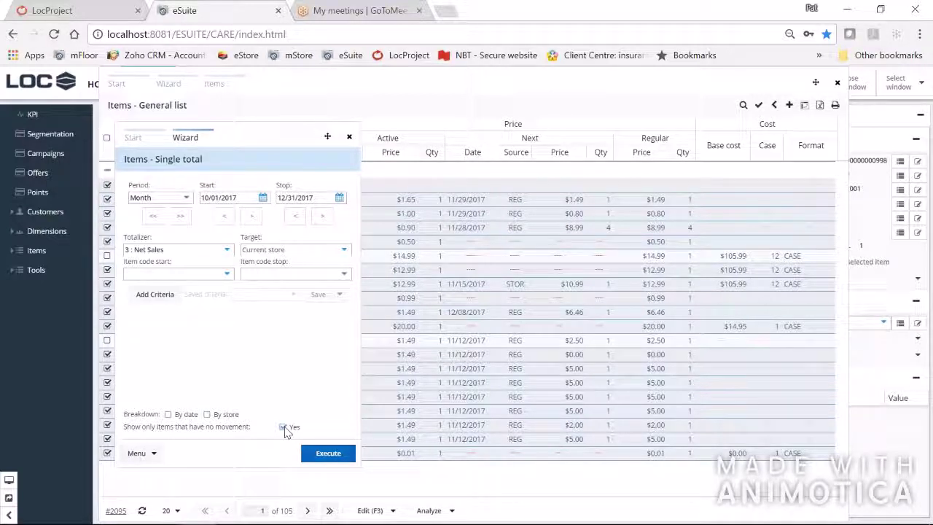
left_click(283, 428)
Step: Open the search tool for the Single total query's target
left_click(345, 250)
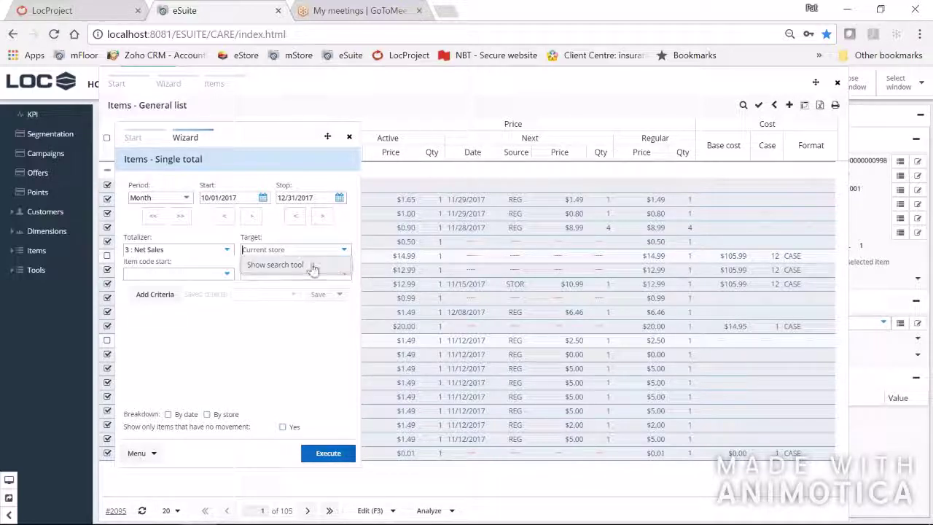
left_click(312, 268)
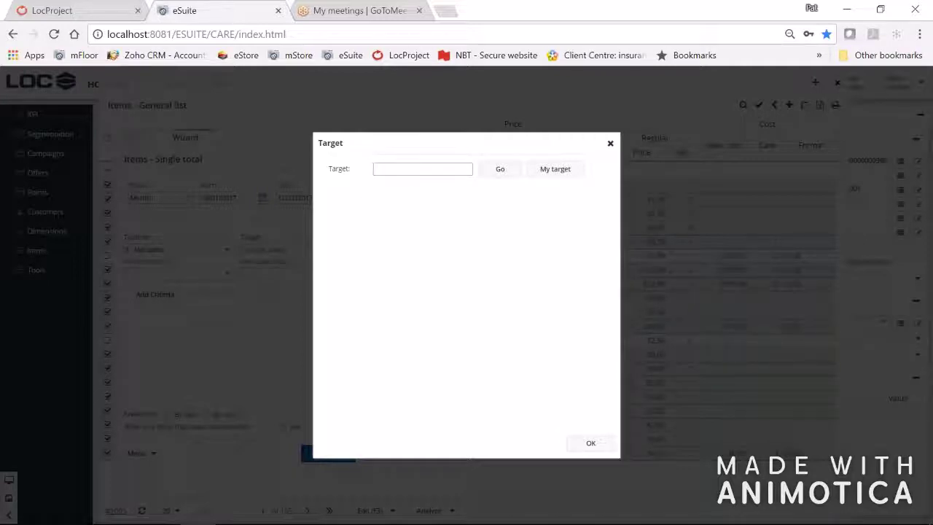
type("los")
left_click(483, 172)
double_click(413, 168)
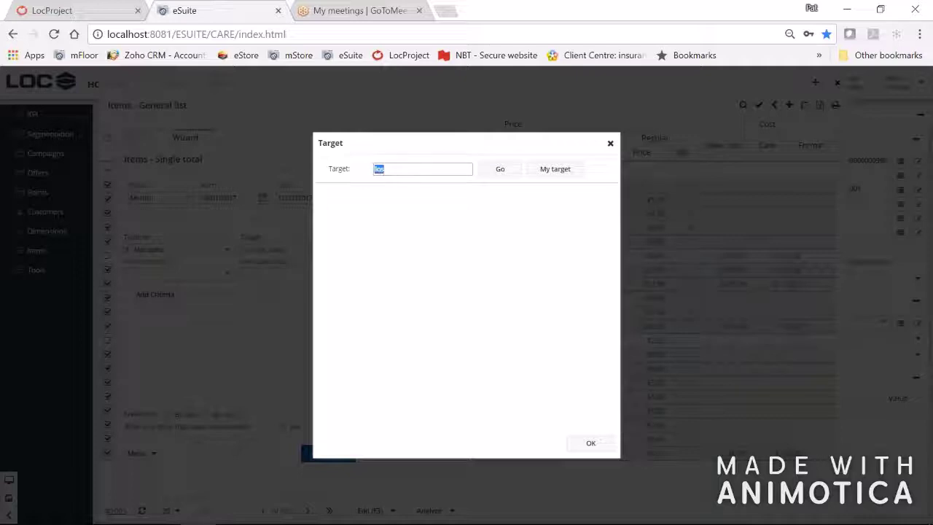
type("las")
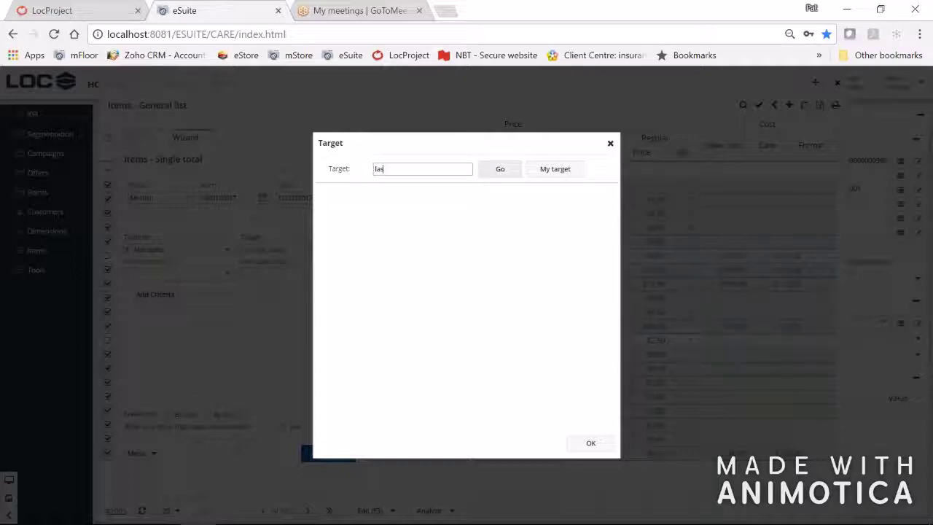
left_click_drag(397, 168, 273, 181)
key("BackSpace")
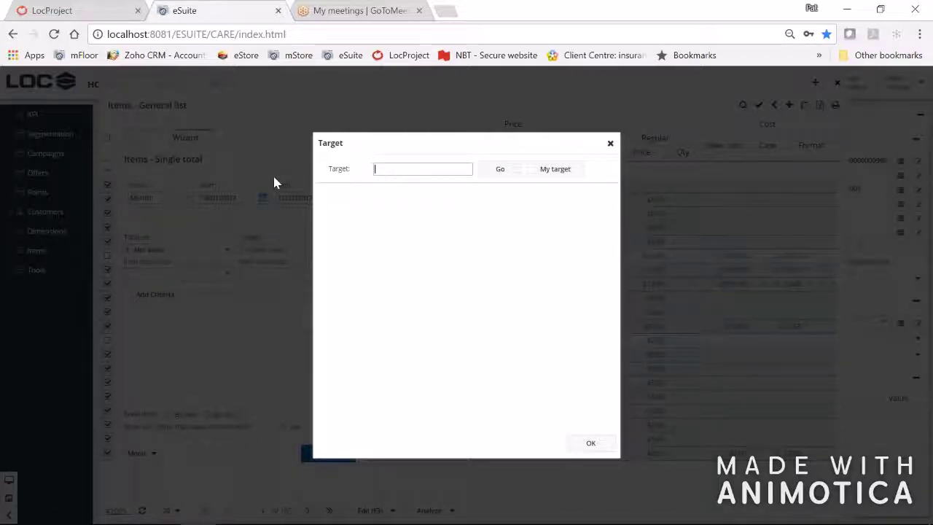
Step: List all available targets and set RAL: Report all stores as the query's target
left_click(484, 172)
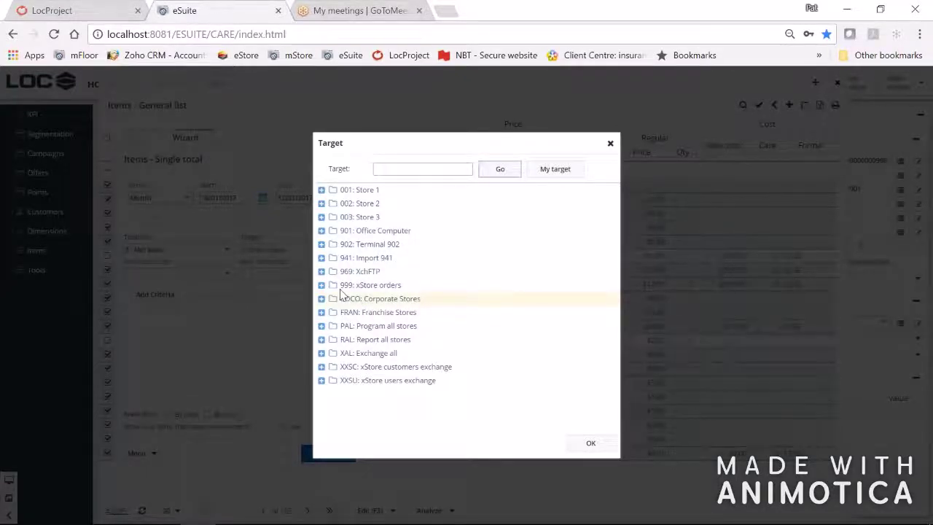
left_click(352, 341)
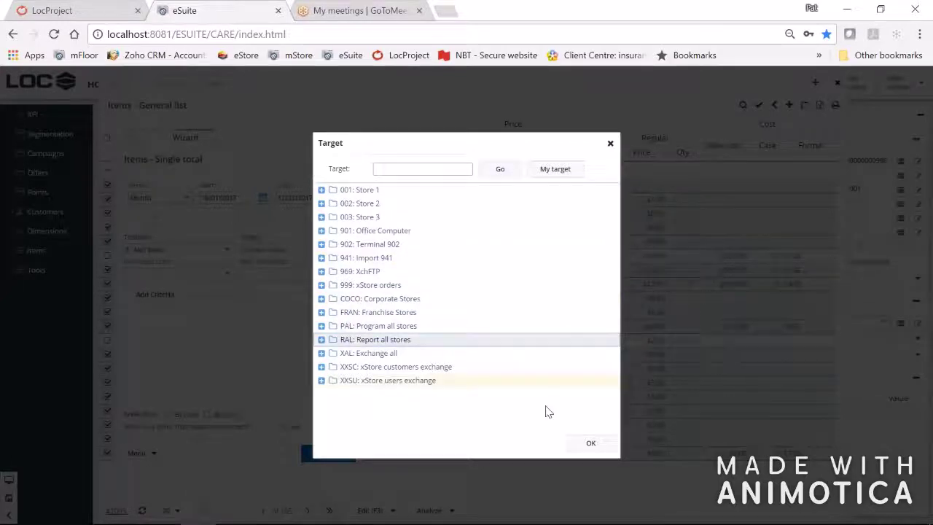
left_click(590, 443)
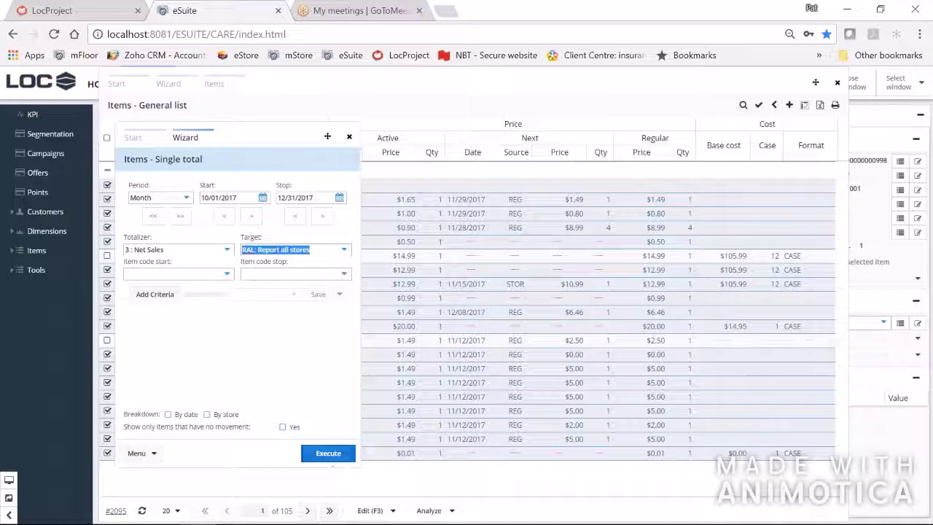
Step: Run the Single total query, view the analysis options offered for its results, and close the results list
left_click(320, 455)
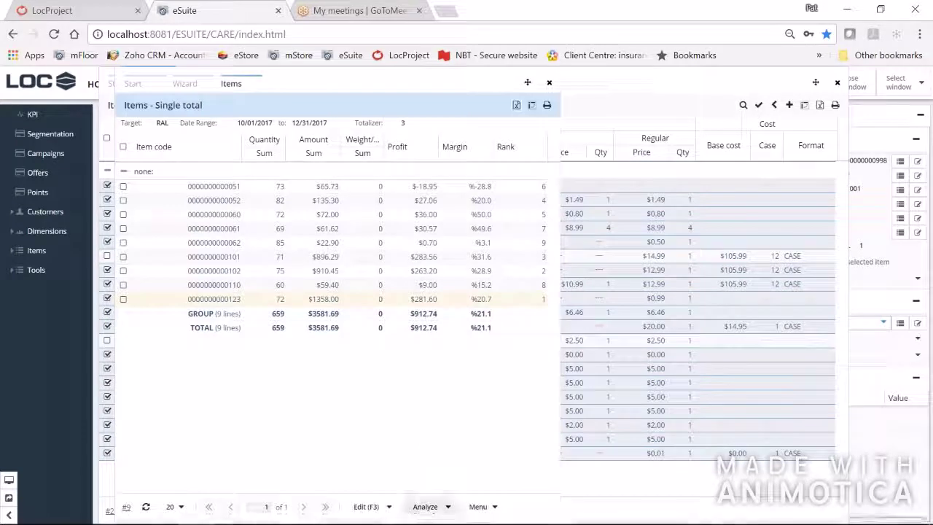
left_click(427, 507)
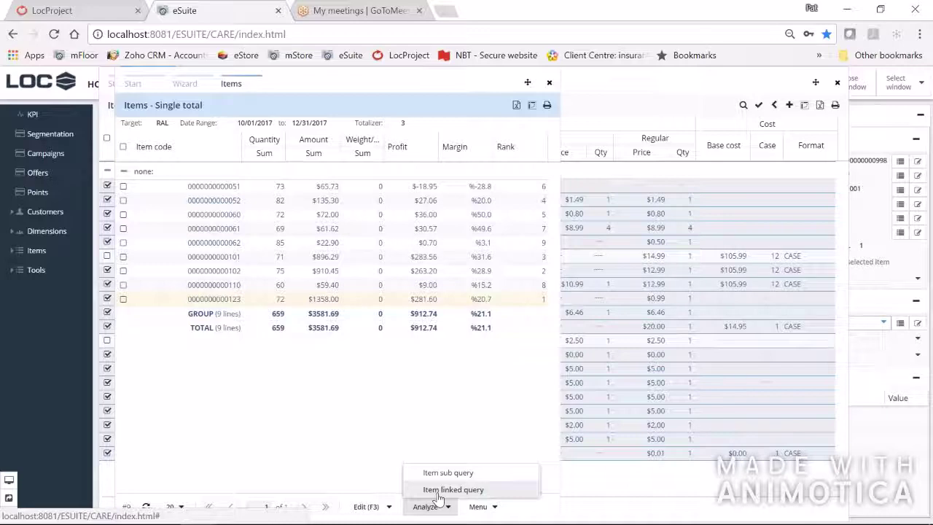
left_click(549, 82)
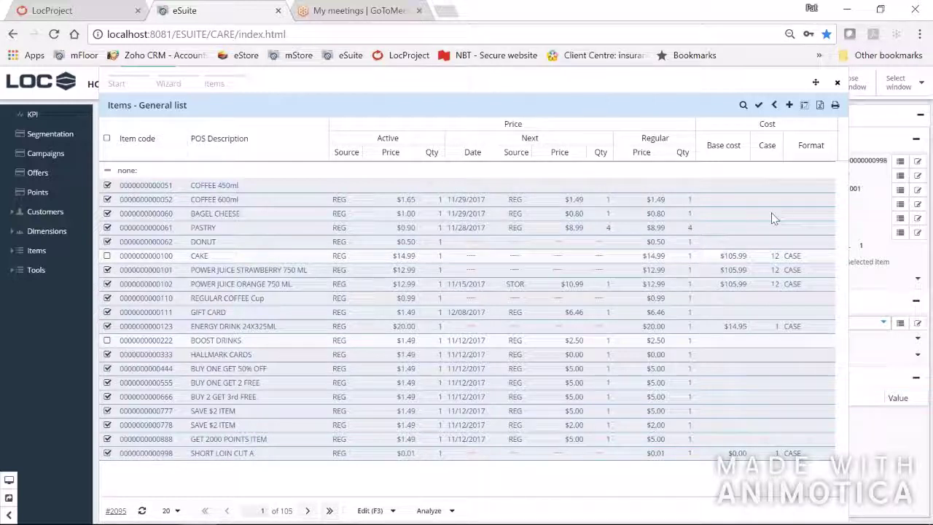
left_click_drag(846, 182, 187, 220)
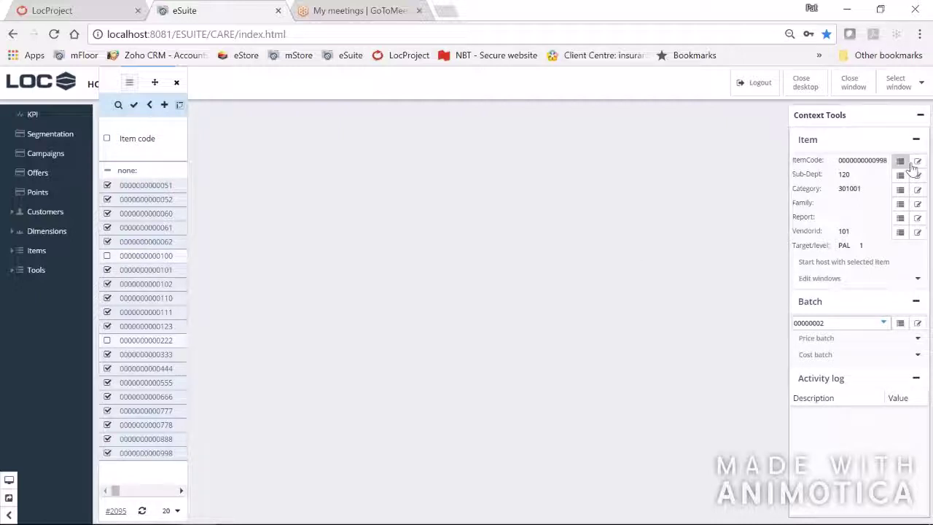
left_click(917, 162)
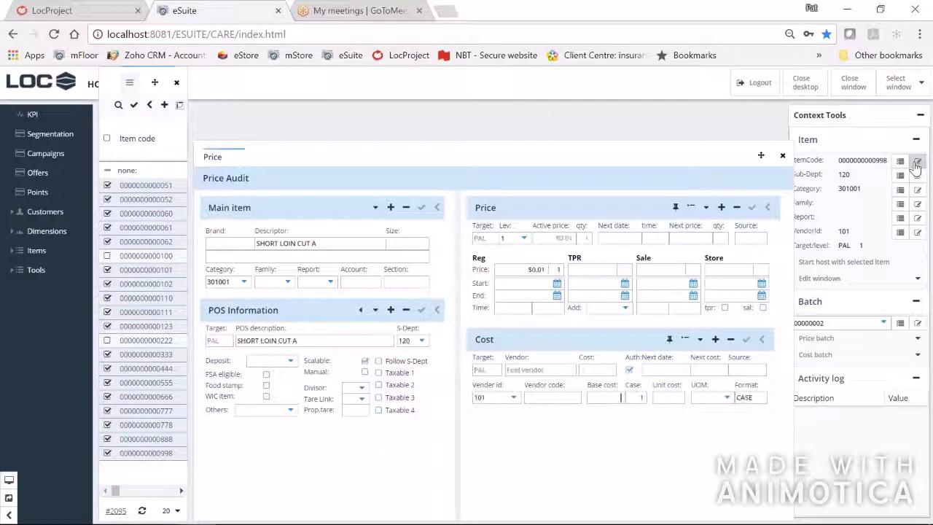
Step: View items 222, 555, 101 and 102 one after another in Price Audit, and close the Price Audit window
left_click(145, 340)
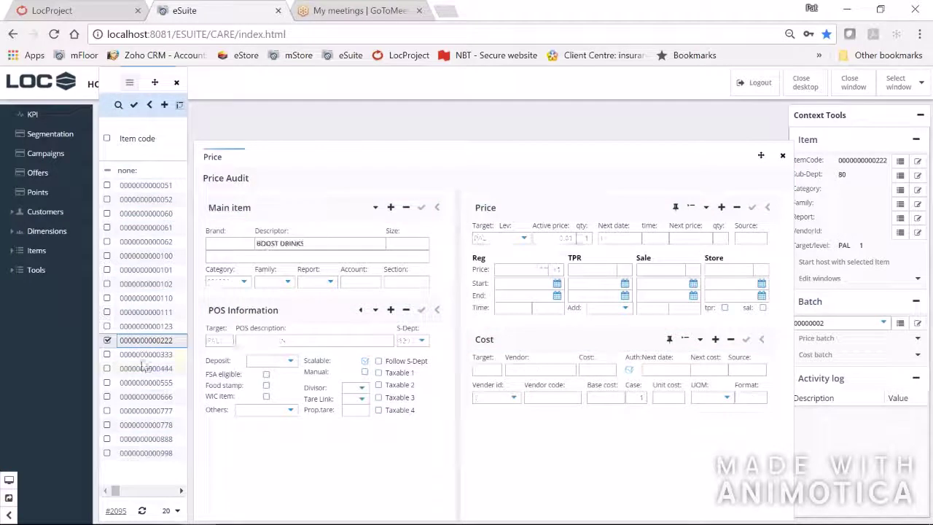
left_click(144, 389)
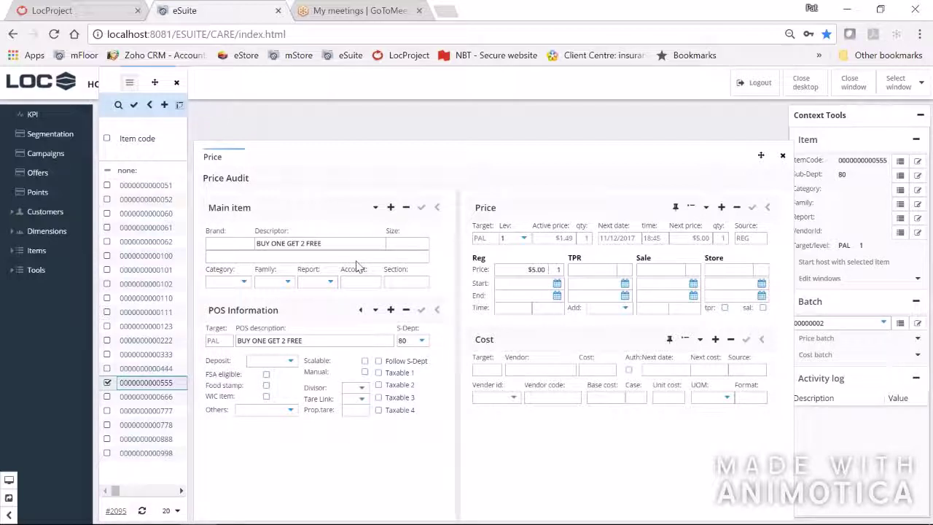
left_click_drag(188, 384, 638, 218)
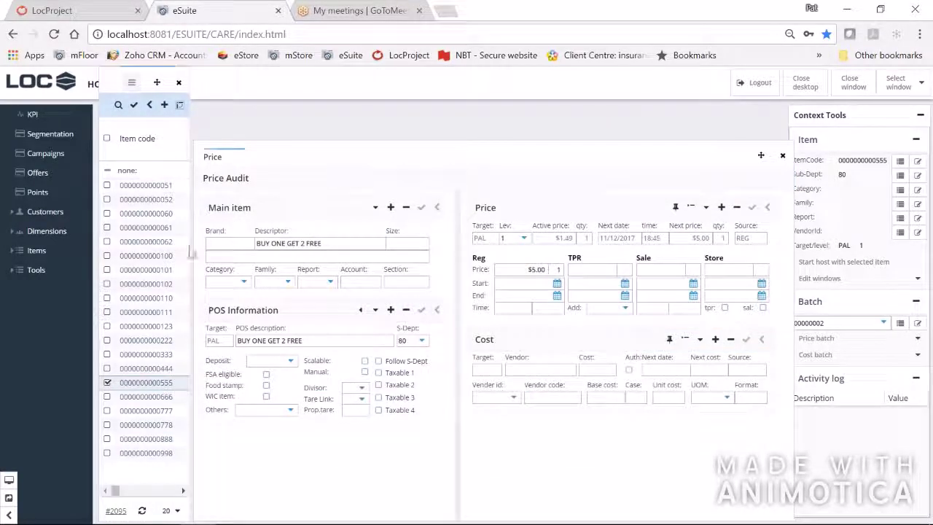
left_click(149, 270)
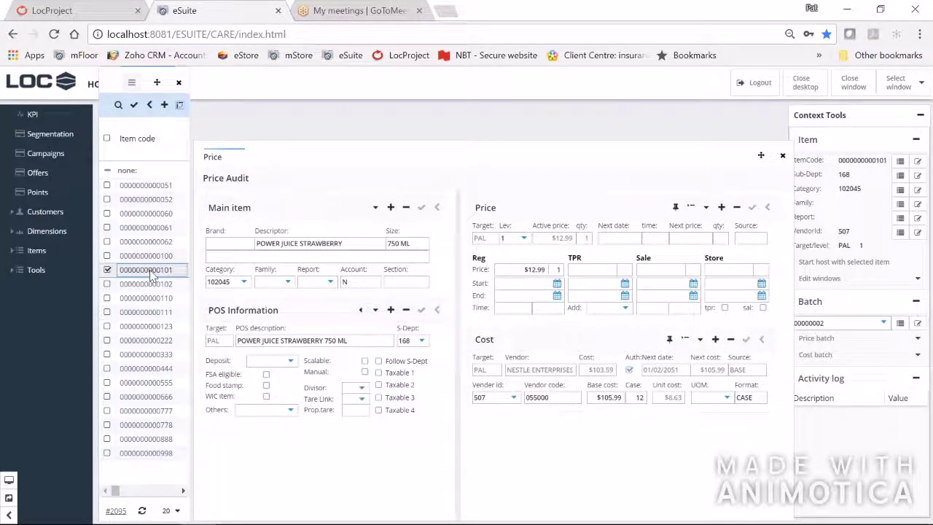
left_click(150, 284)
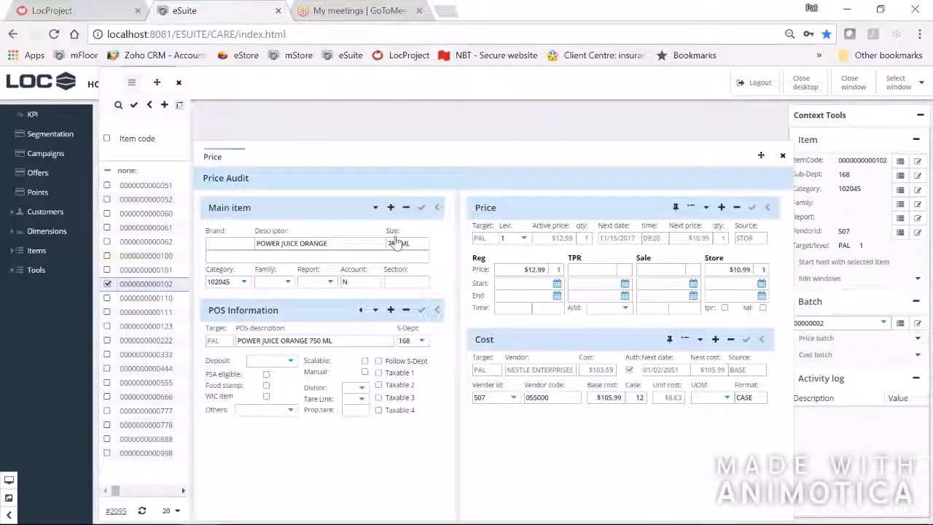
left_click(783, 158)
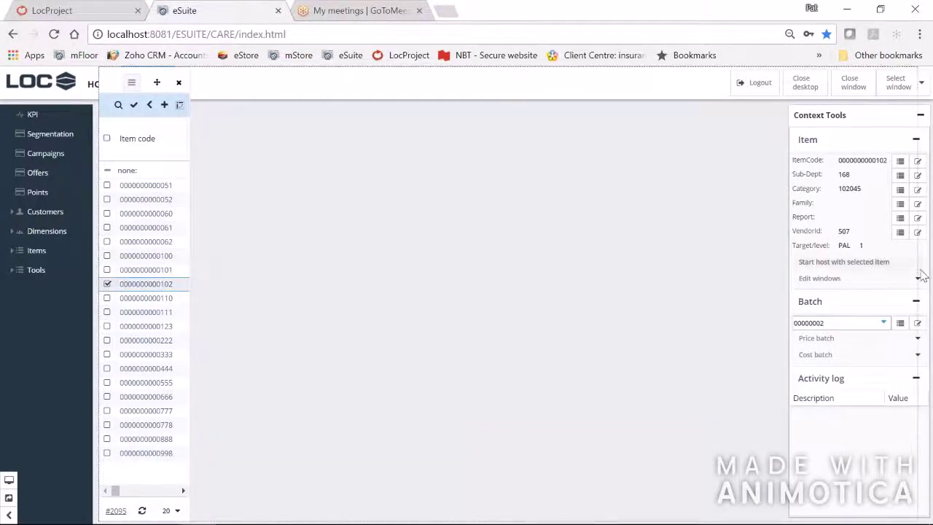
Step: Widen the general list to show its price and cost columns, and open and close the Price editor for PASTRY's regular price
left_click_drag(787, 274, 787, 274)
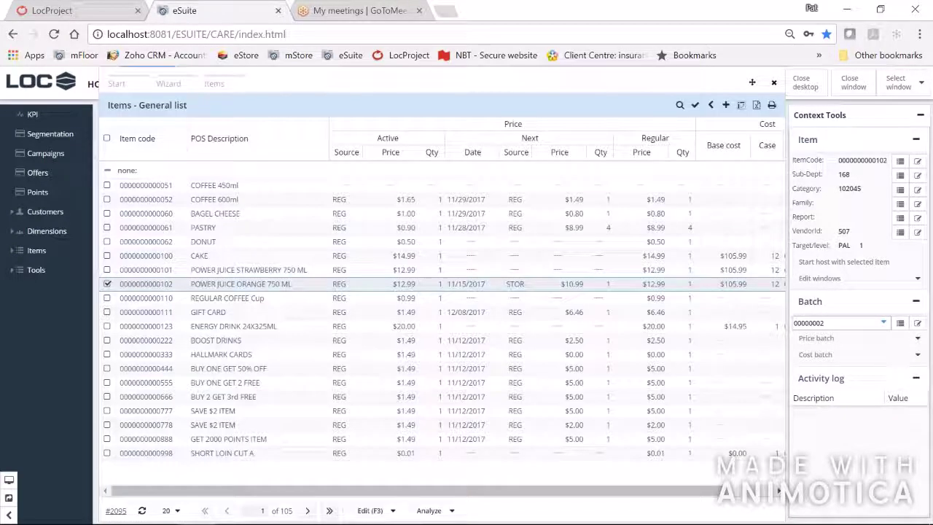
left_click(400, 368)
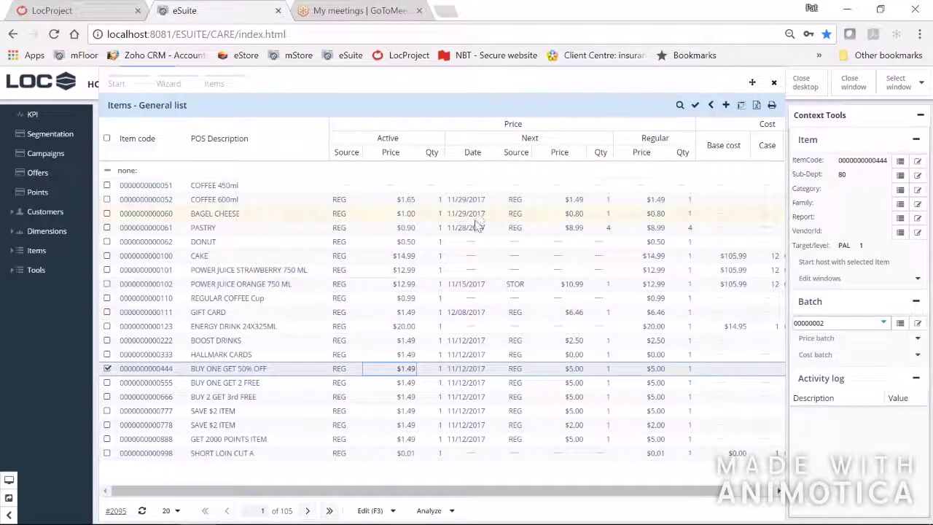
left_click(644, 228)
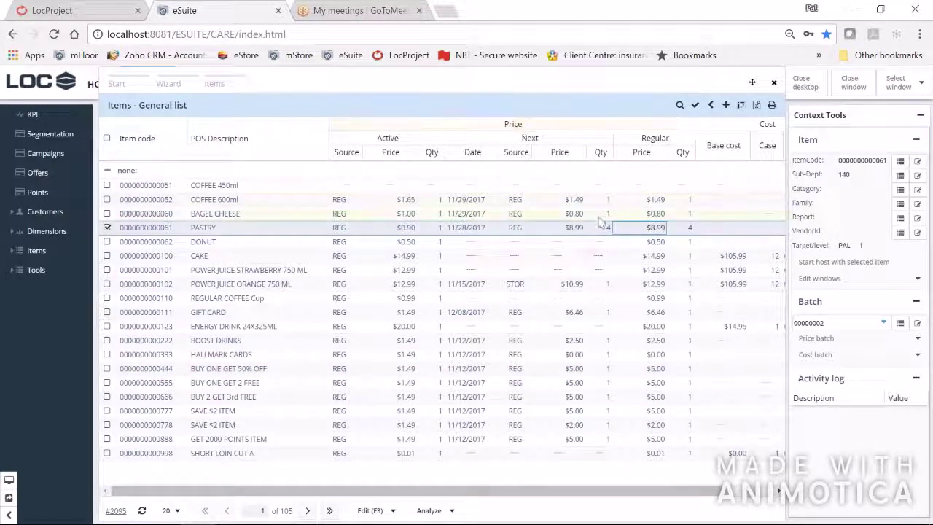
key("F3")
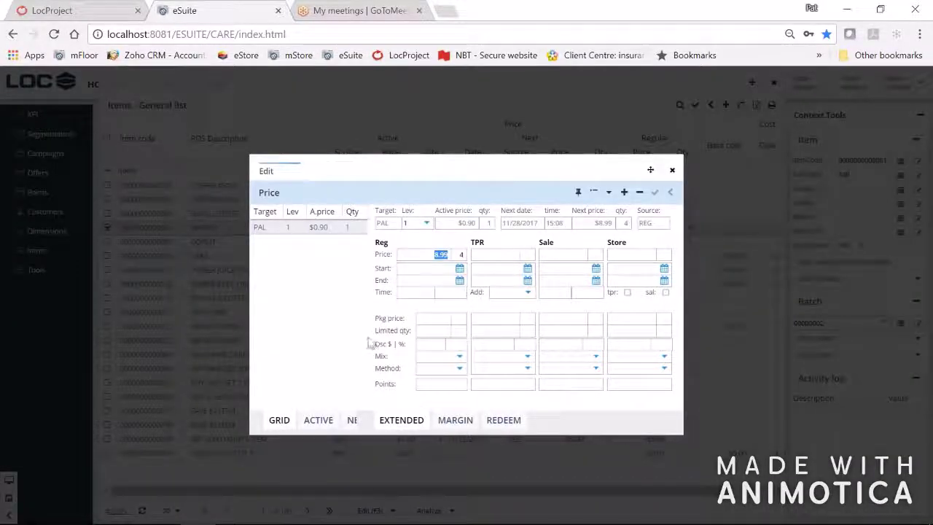
key("Escape")
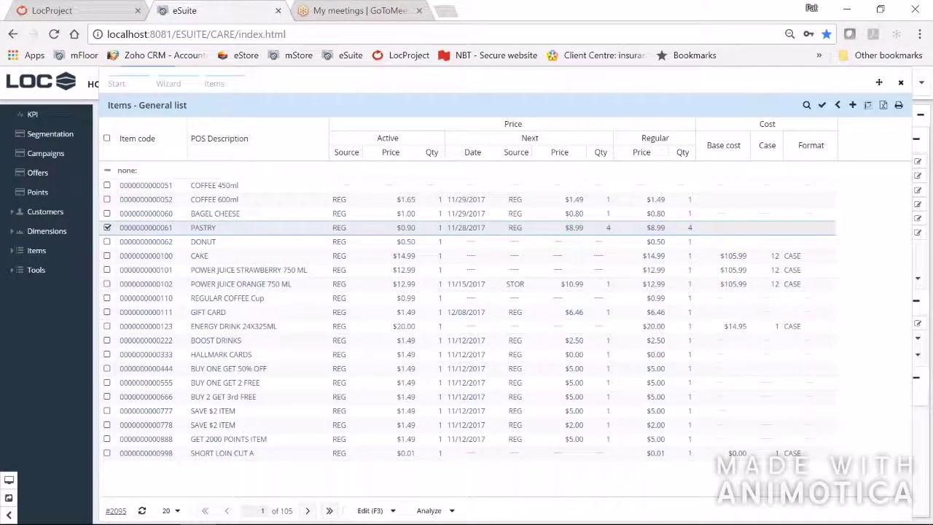
Step: Open and close the Cost editor from CAKE's format cell and the POS Information editor from PASTRY's description
left_click(791, 257)
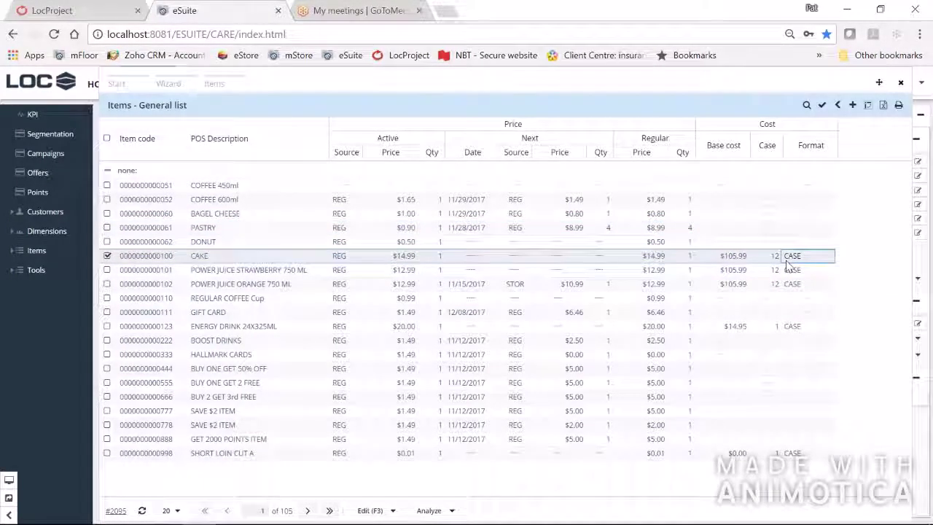
double_click(787, 261)
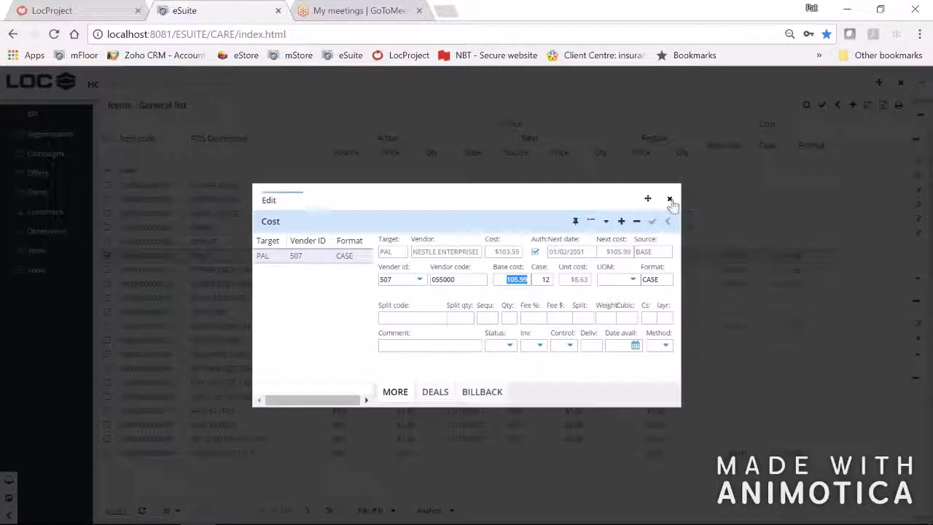
left_click(669, 199)
double_click(197, 234)
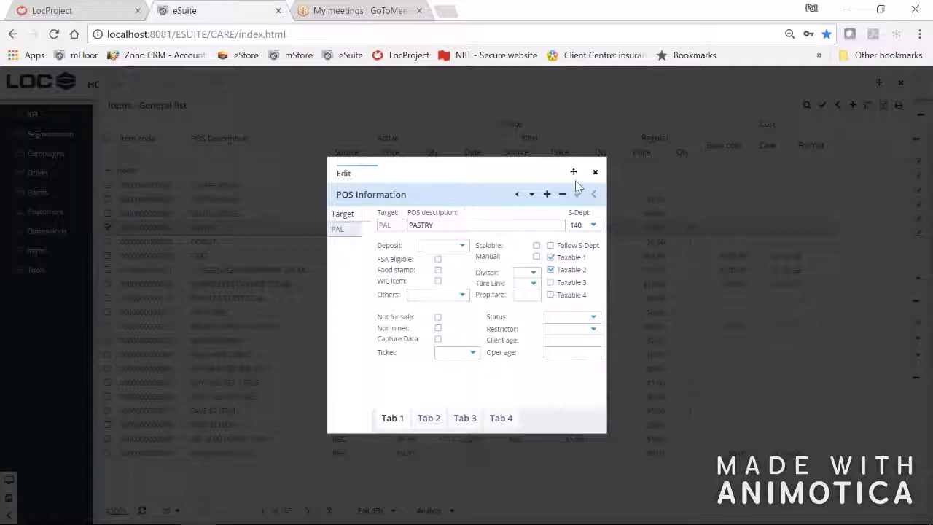
left_click(595, 174)
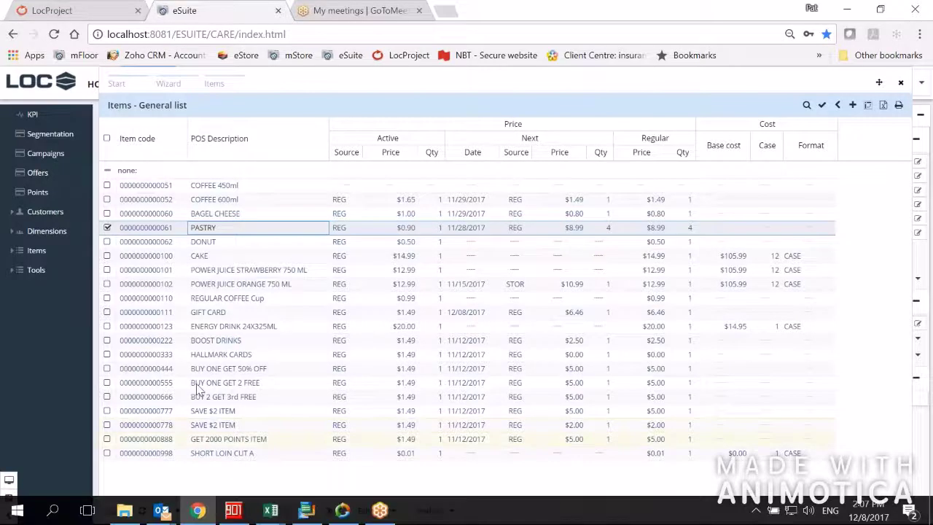
Step: Review the rows-per-page and Edit options of the Items general list, and close the list window
left_click(171, 510)
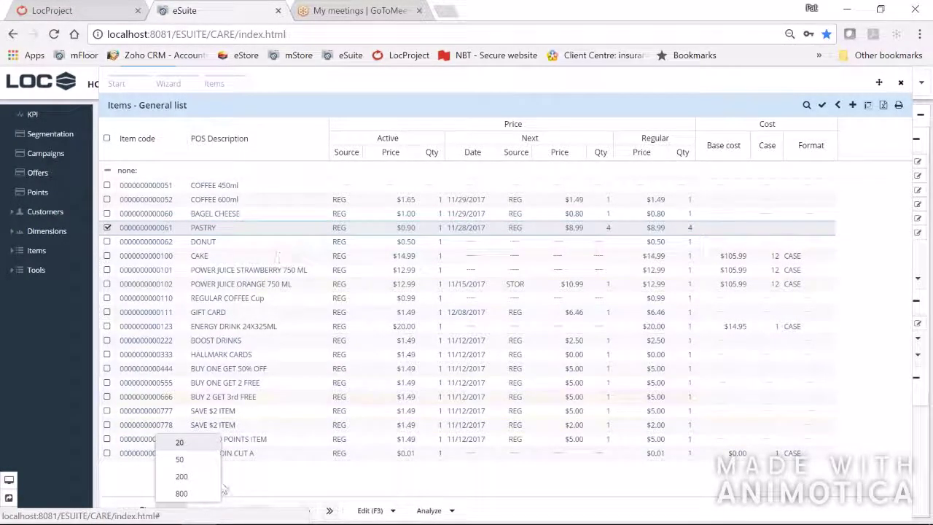
left_click(361, 512)
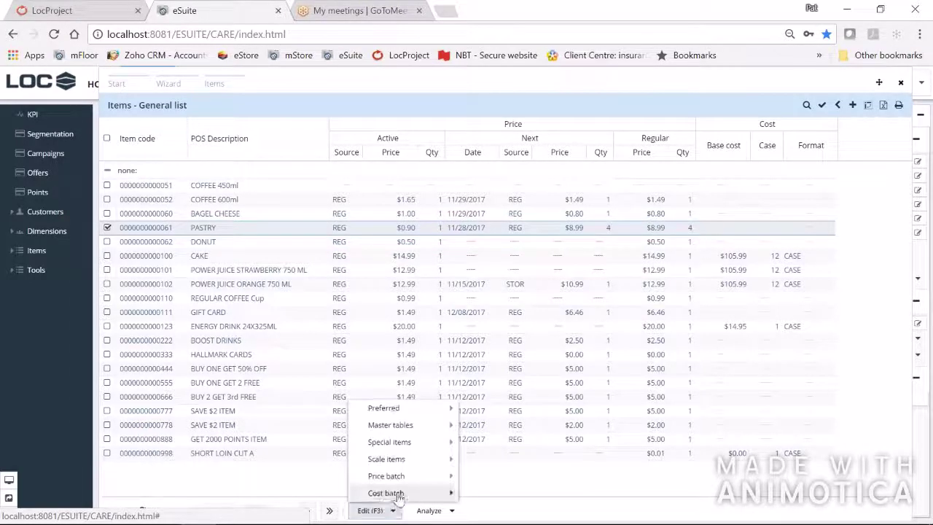
mouse_move(394, 493)
left_click(242, 470)
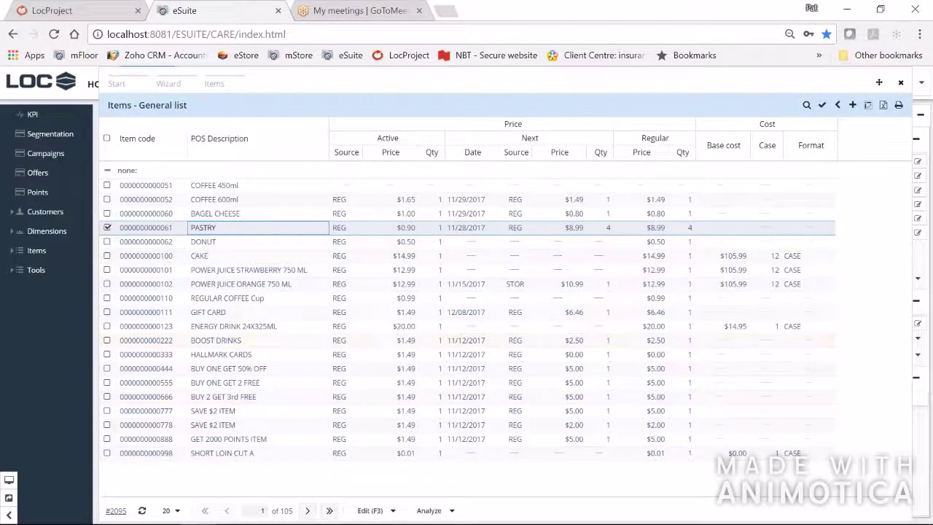
left_click(901, 84)
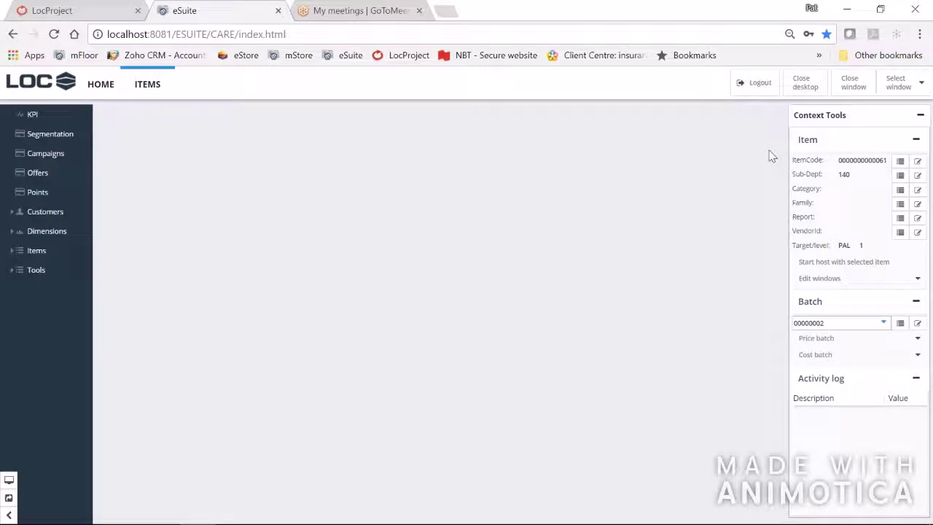
Step: Open the Customer Mix wizard from the KPI performance indicators
left_click(32, 114)
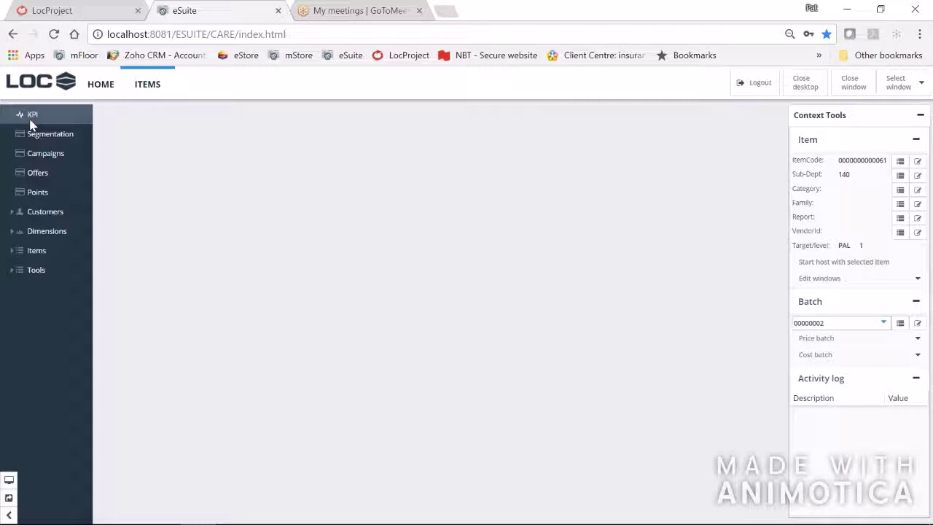
left_click(21, 119)
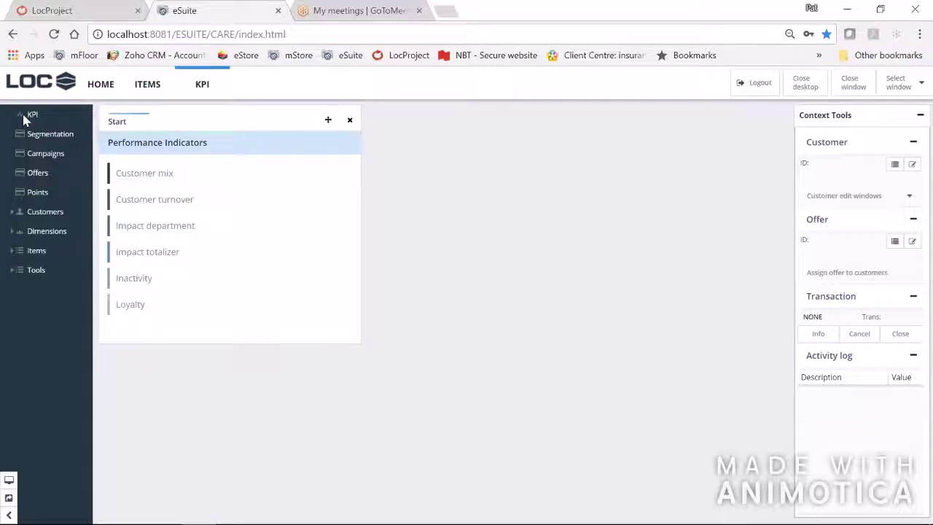
left_click(134, 181)
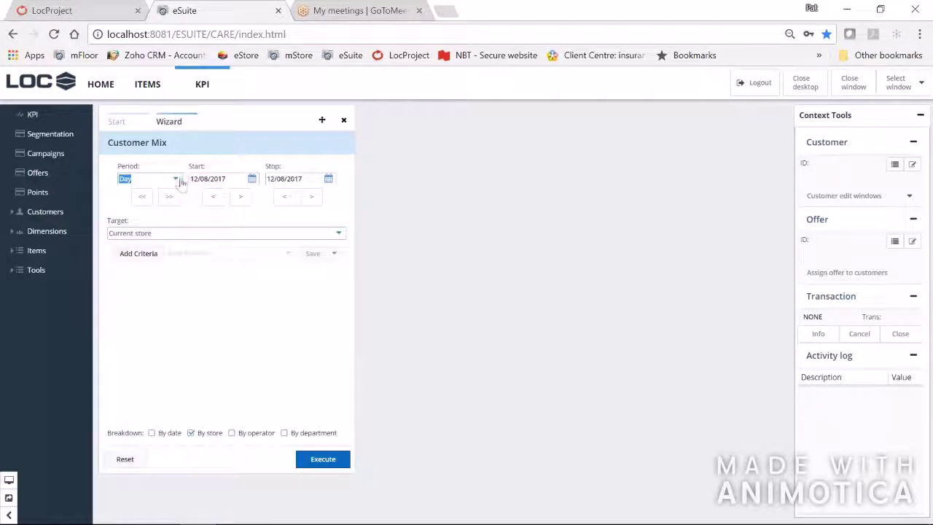
Step: Set the Customer Mix period to Month with a start date of 10/01/2017, and review the other period options
left_click(178, 180)
left_click(145, 229)
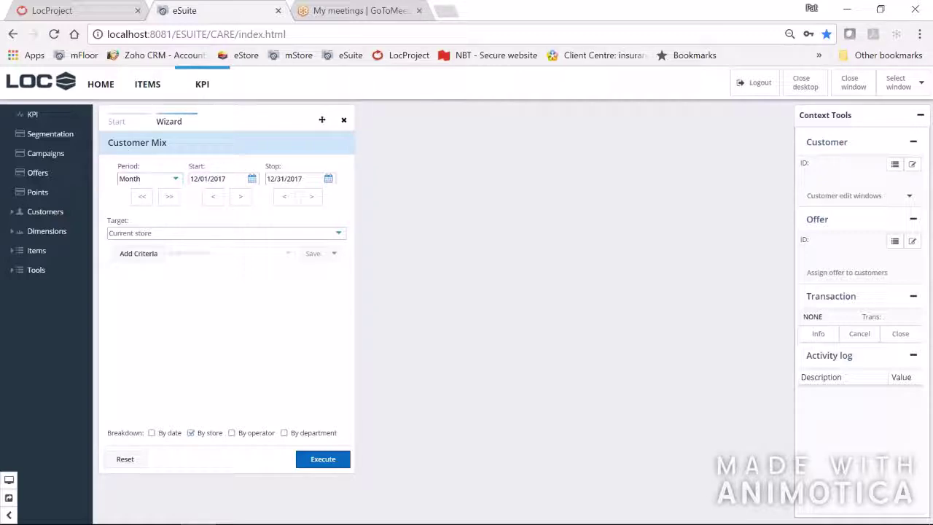
left_click(210, 199)
left_click(211, 200)
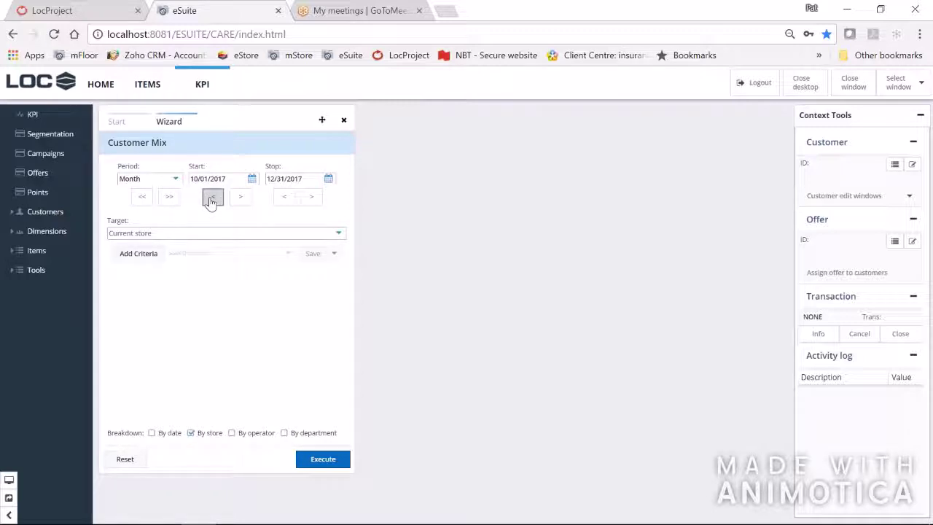
left_click(175, 179)
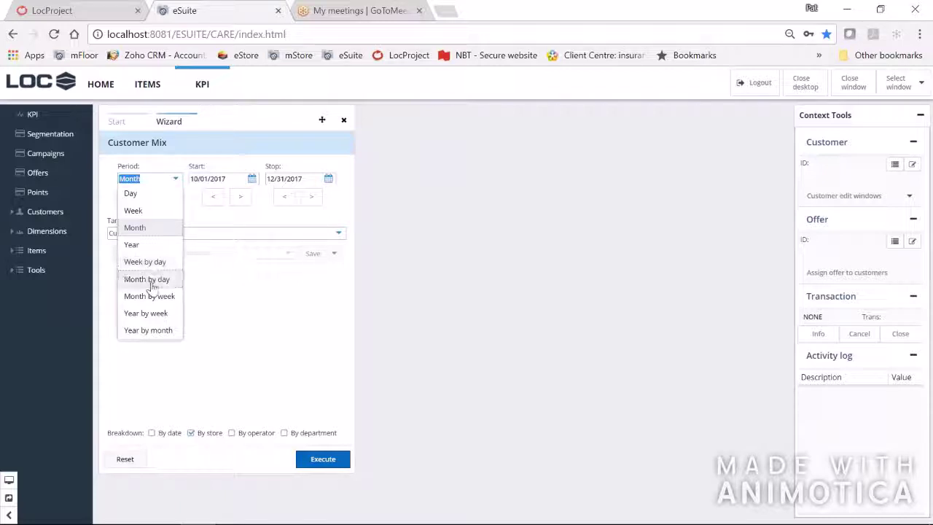
left_click(250, 302)
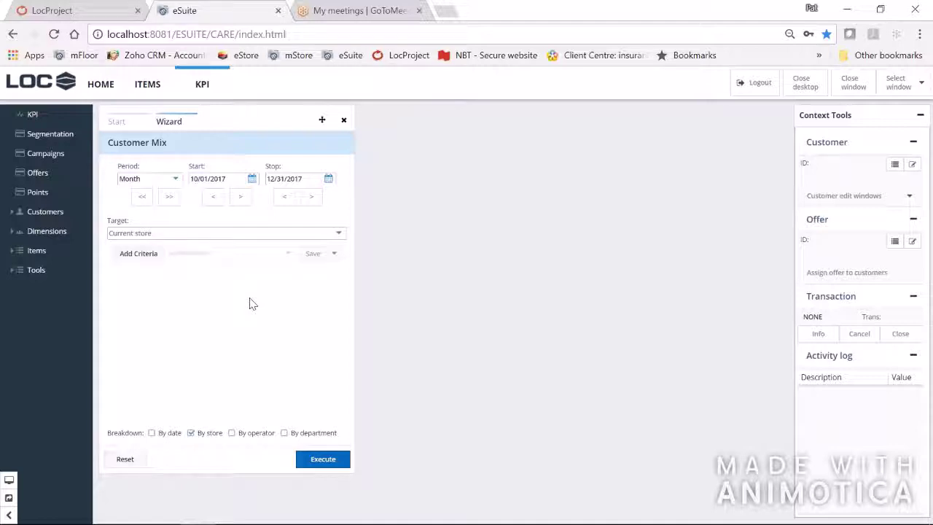
Step: Set the target to RAL, view the available criteria without adding any, and execute the Customer Mix report
left_click(153, 233)
type("RAL")
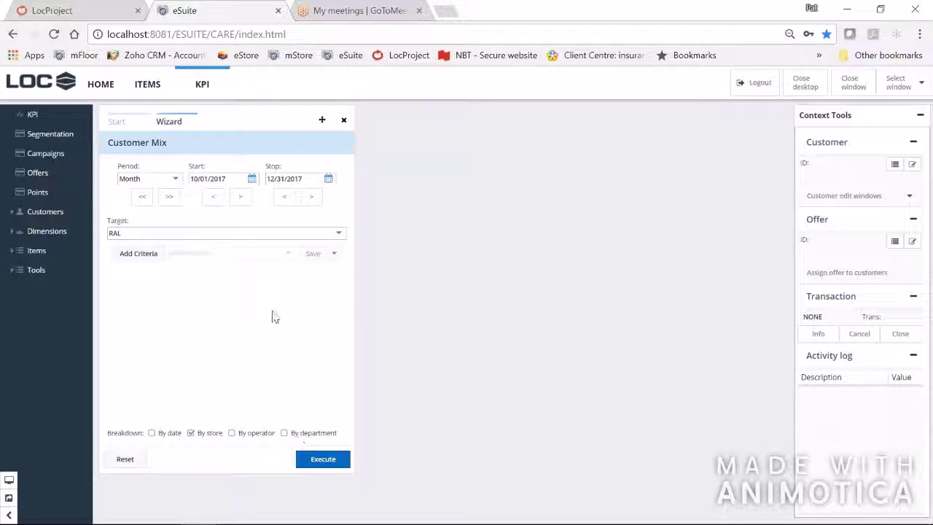
left_click(145, 257)
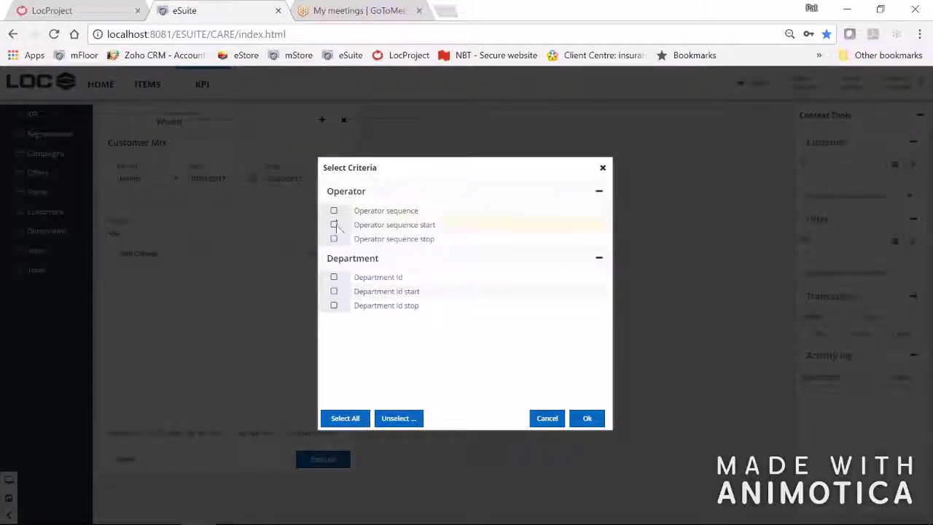
left_click(603, 167)
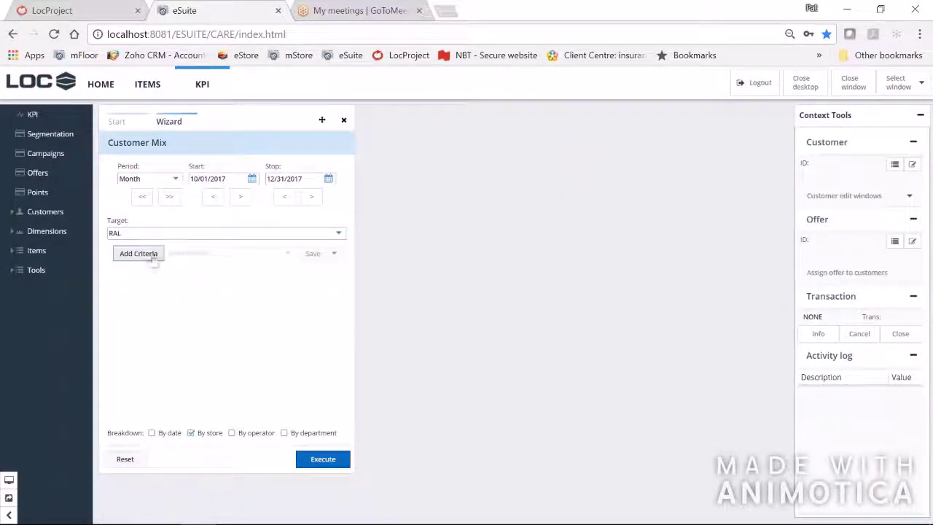
left_click(322, 459)
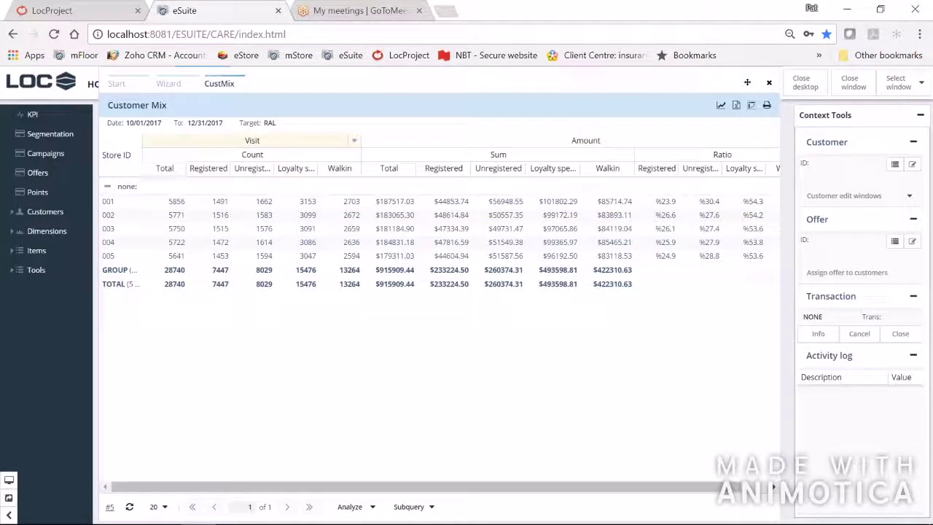
Step: Widen the visit count columns of the Customer Mix report so the Unregistered and Loyalty spends headings show in full
left_click(354, 140)
left_click_drag(365, 137, 394, 137)
left_click_drag(233, 168, 358, 168)
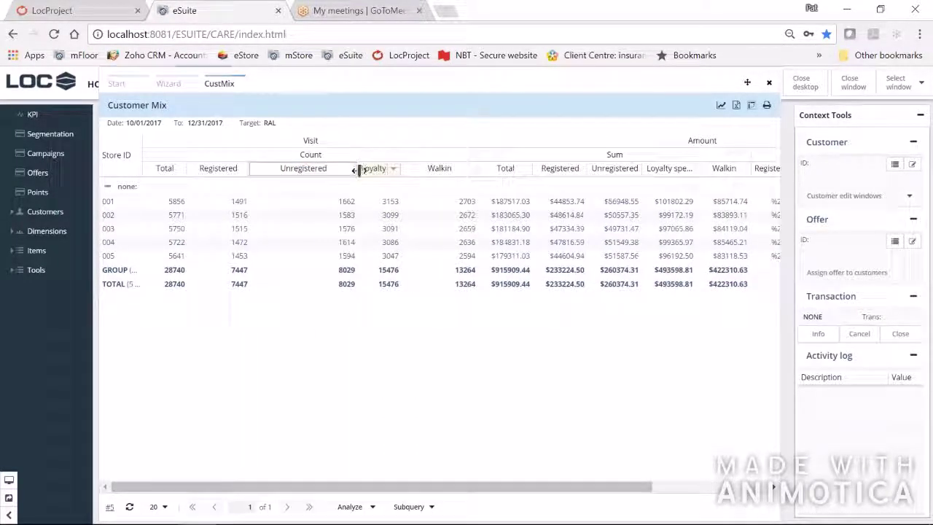
left_click(393, 168)
left_click_drag(400, 168, 430, 168)
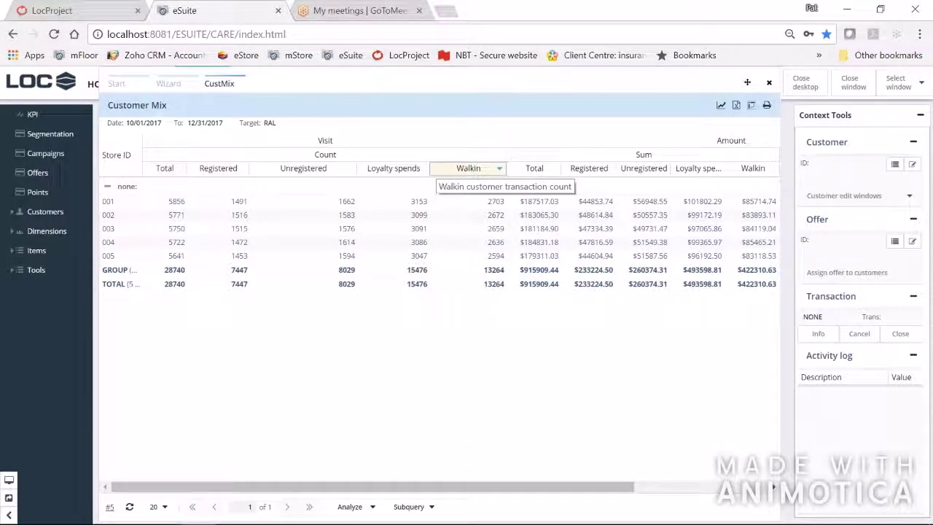
Step: Examine the registered and unregistered visit counts for store 001 in the Customer Mix report
left_click(218, 205)
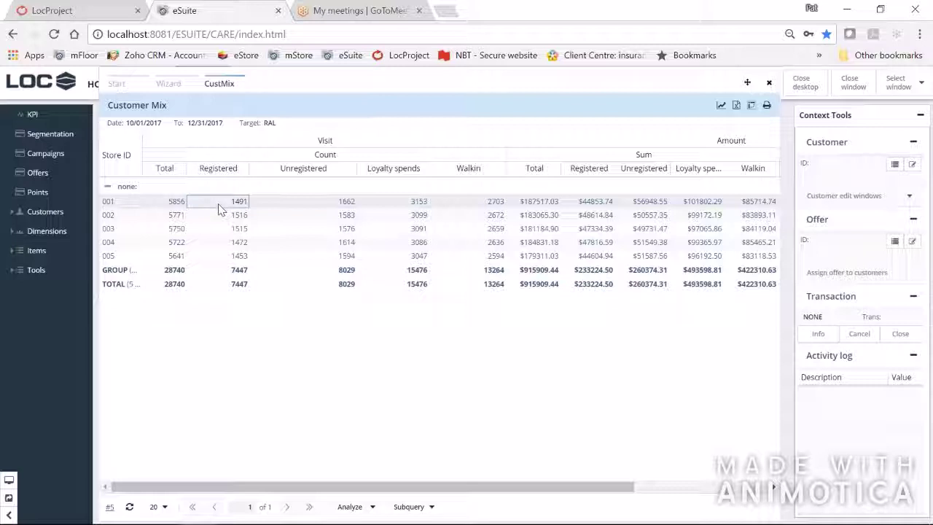
left_click(345, 203)
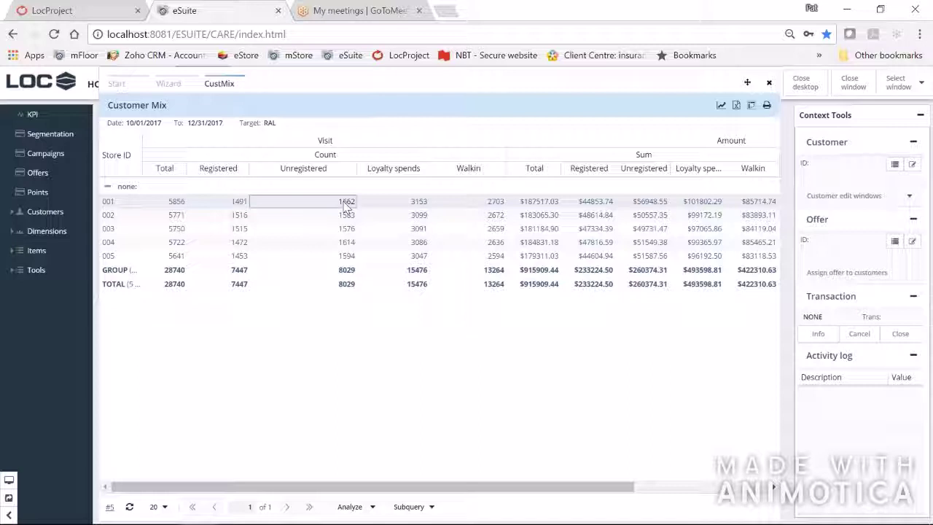
left_click(227, 203)
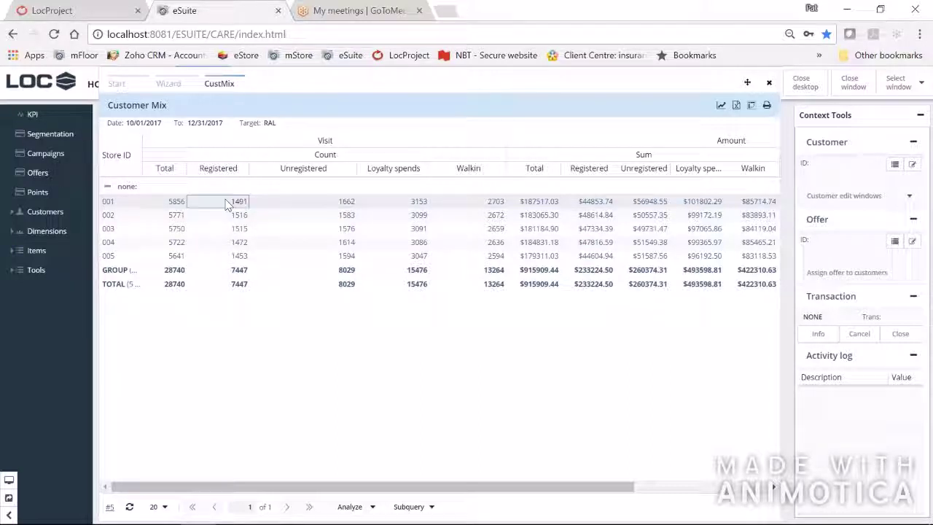